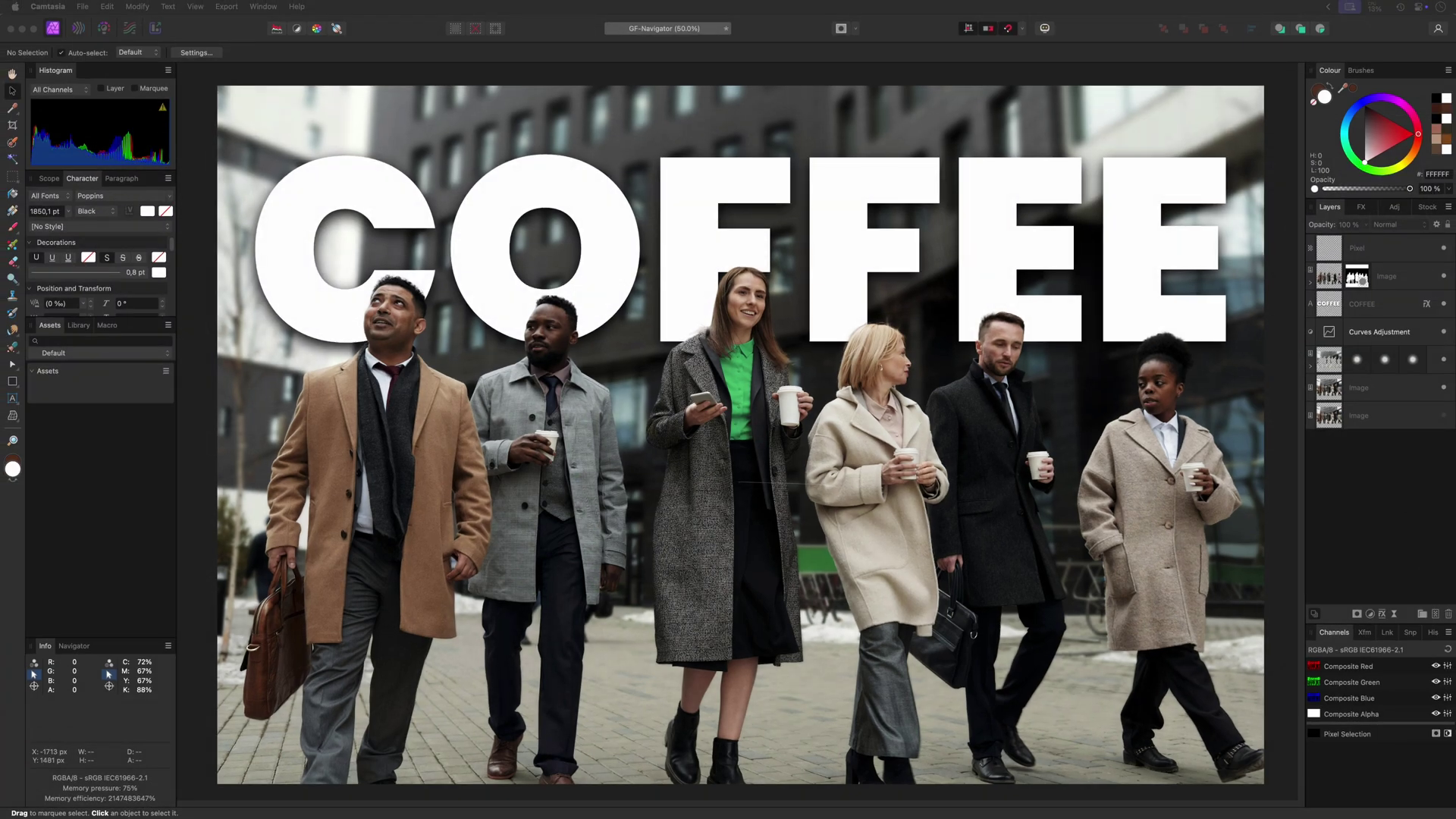
- Open the Navigator from the Window menu in place of Info, showing the whole COFFEE poster thumbnail
left_click(741, 466)
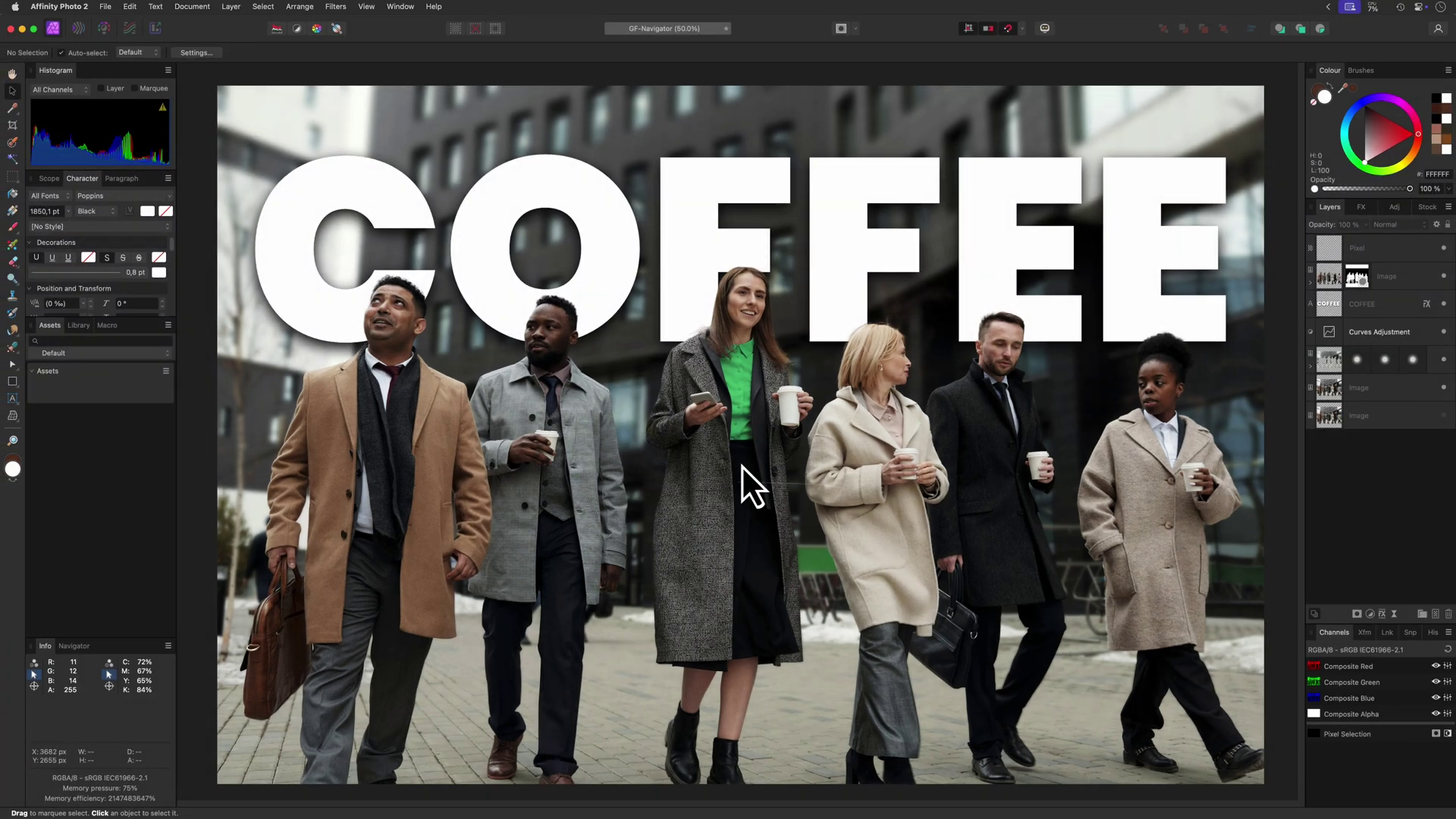
left_click(394, 6)
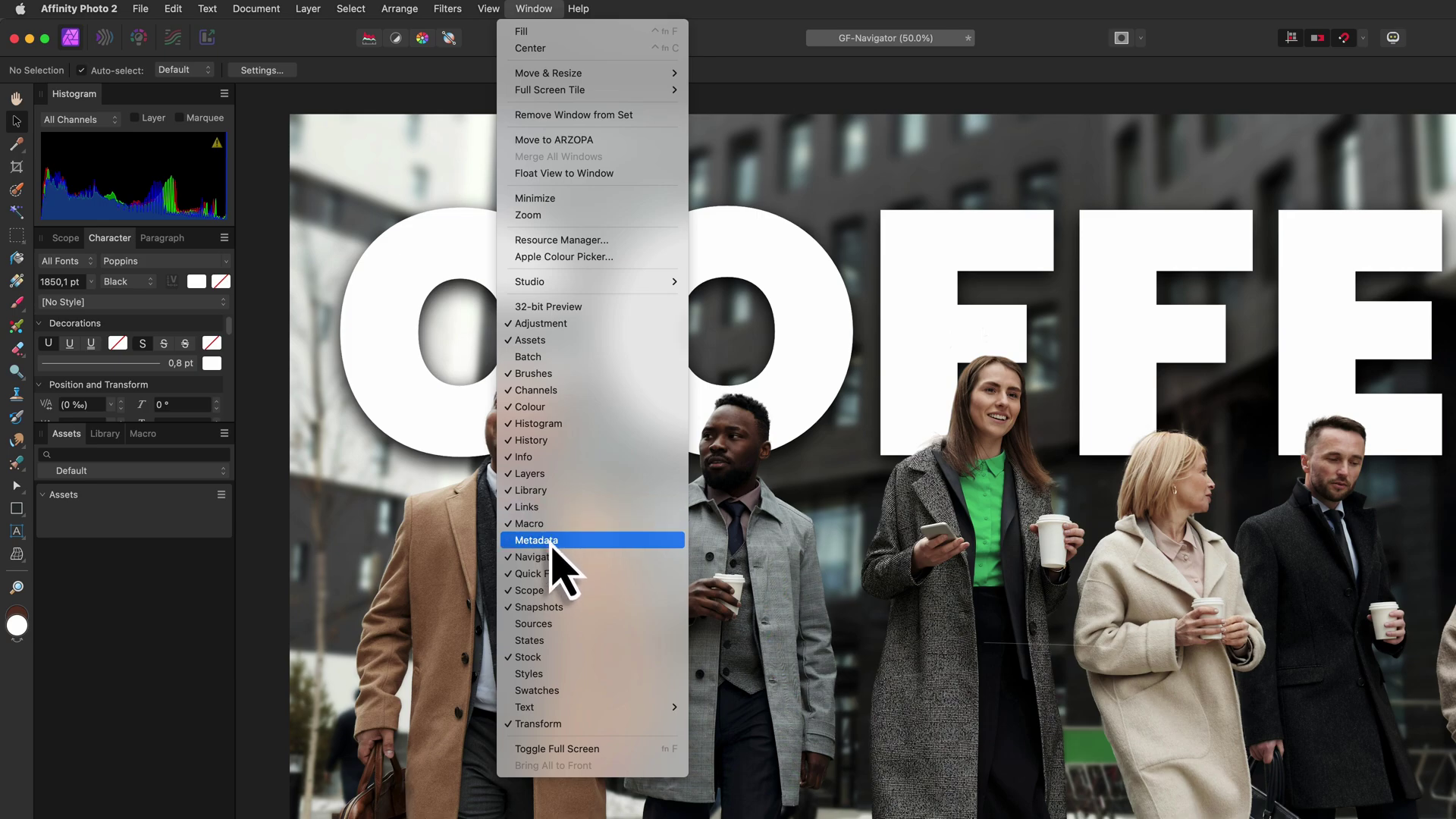
left_click(578, 558)
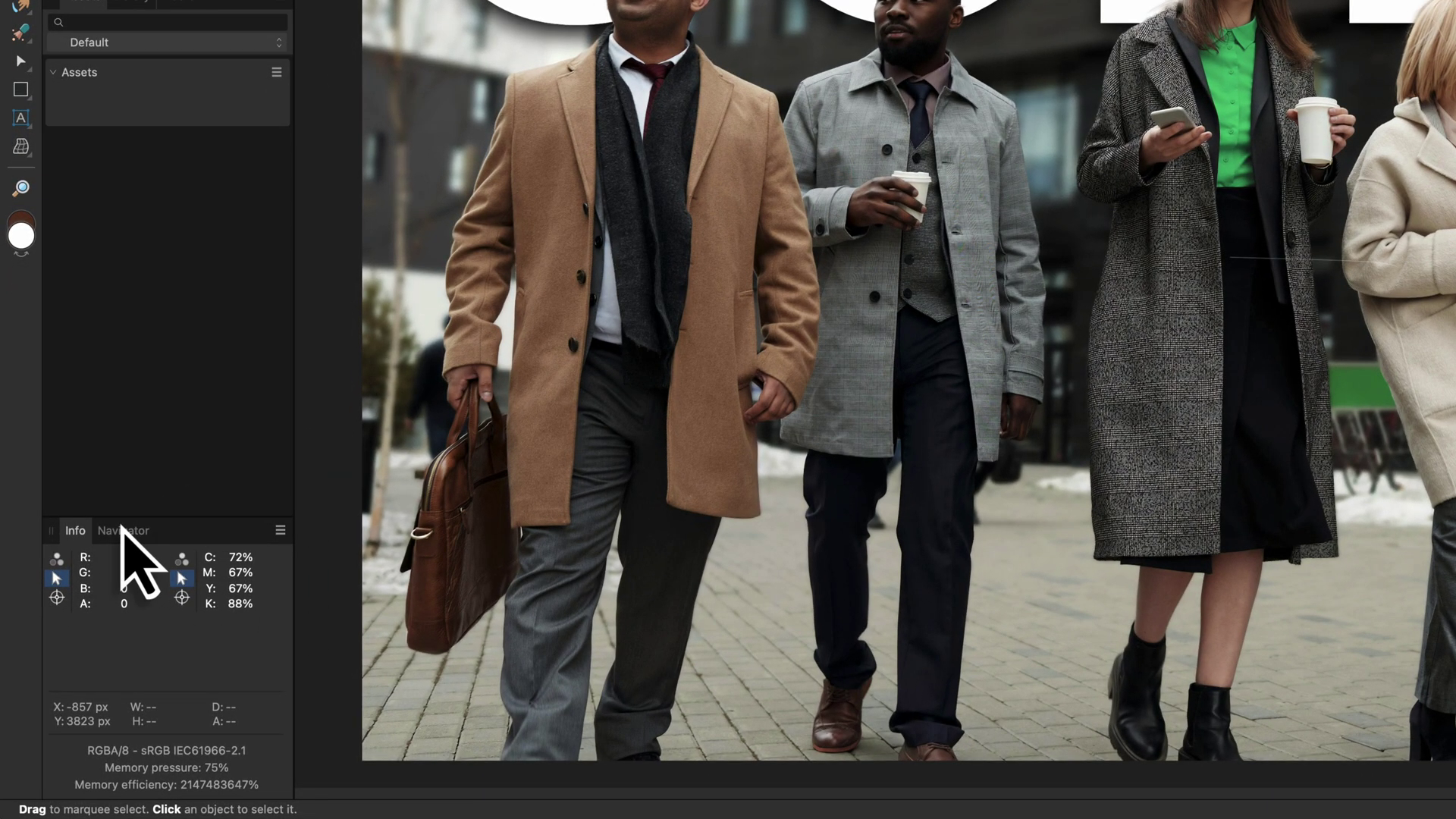
left_click(121, 531)
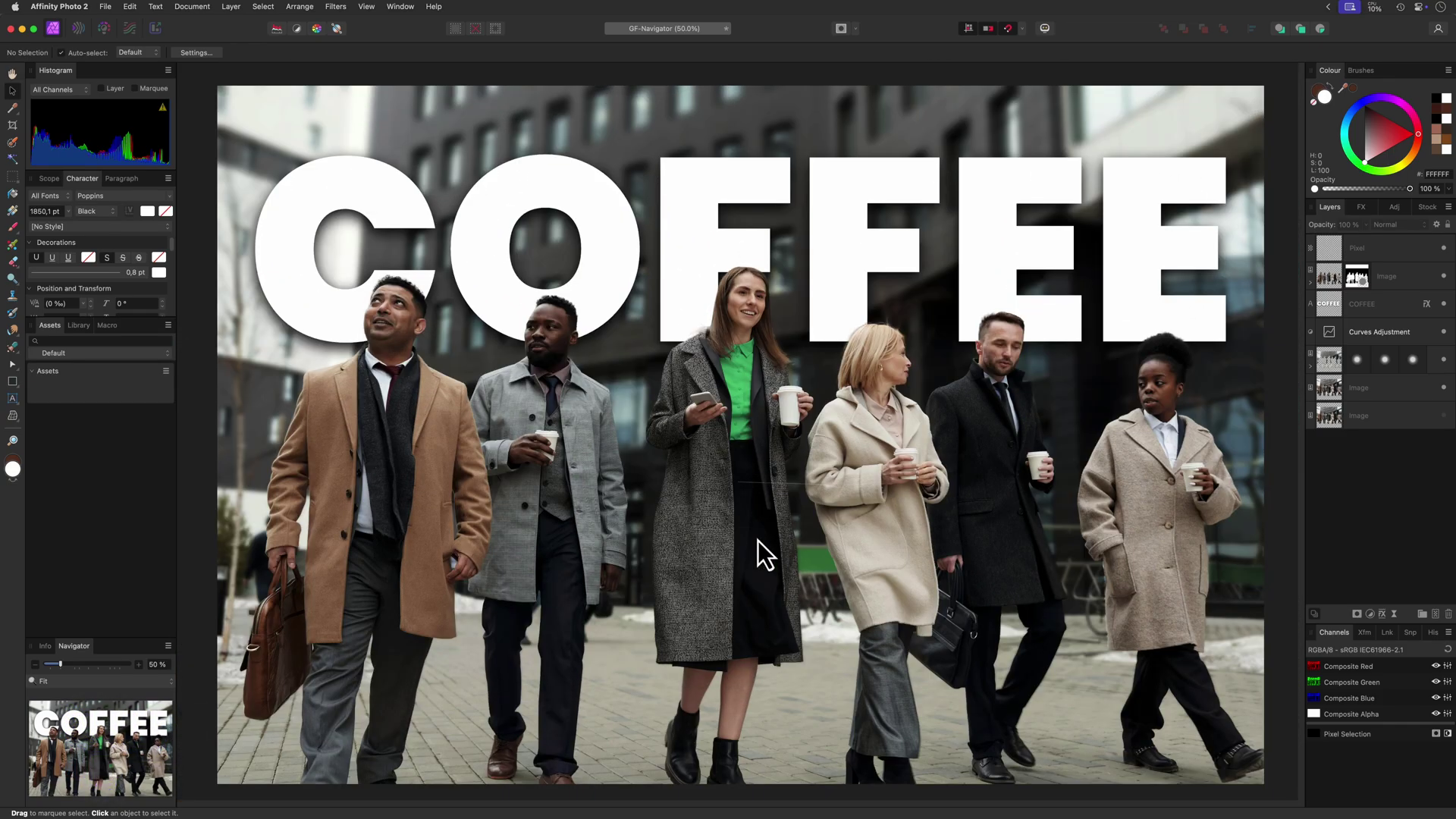
key("space")
left_click_drag(763, 536, 776, 506)
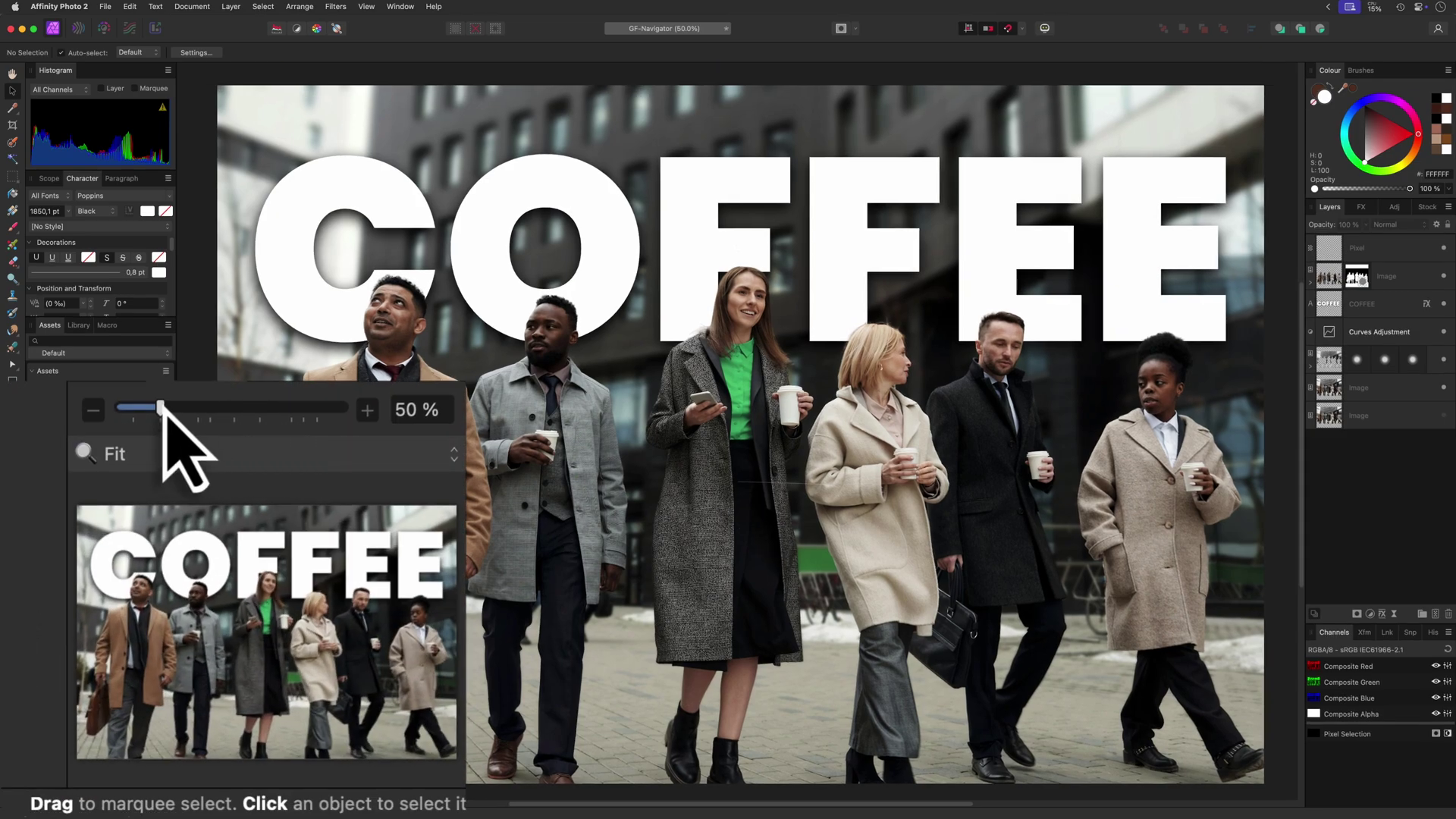
- Zoom to 100% with the Navigator slider, step down to 25%, then back up to 150%
left_click_drag(161, 410, 259, 409)
key("alt")
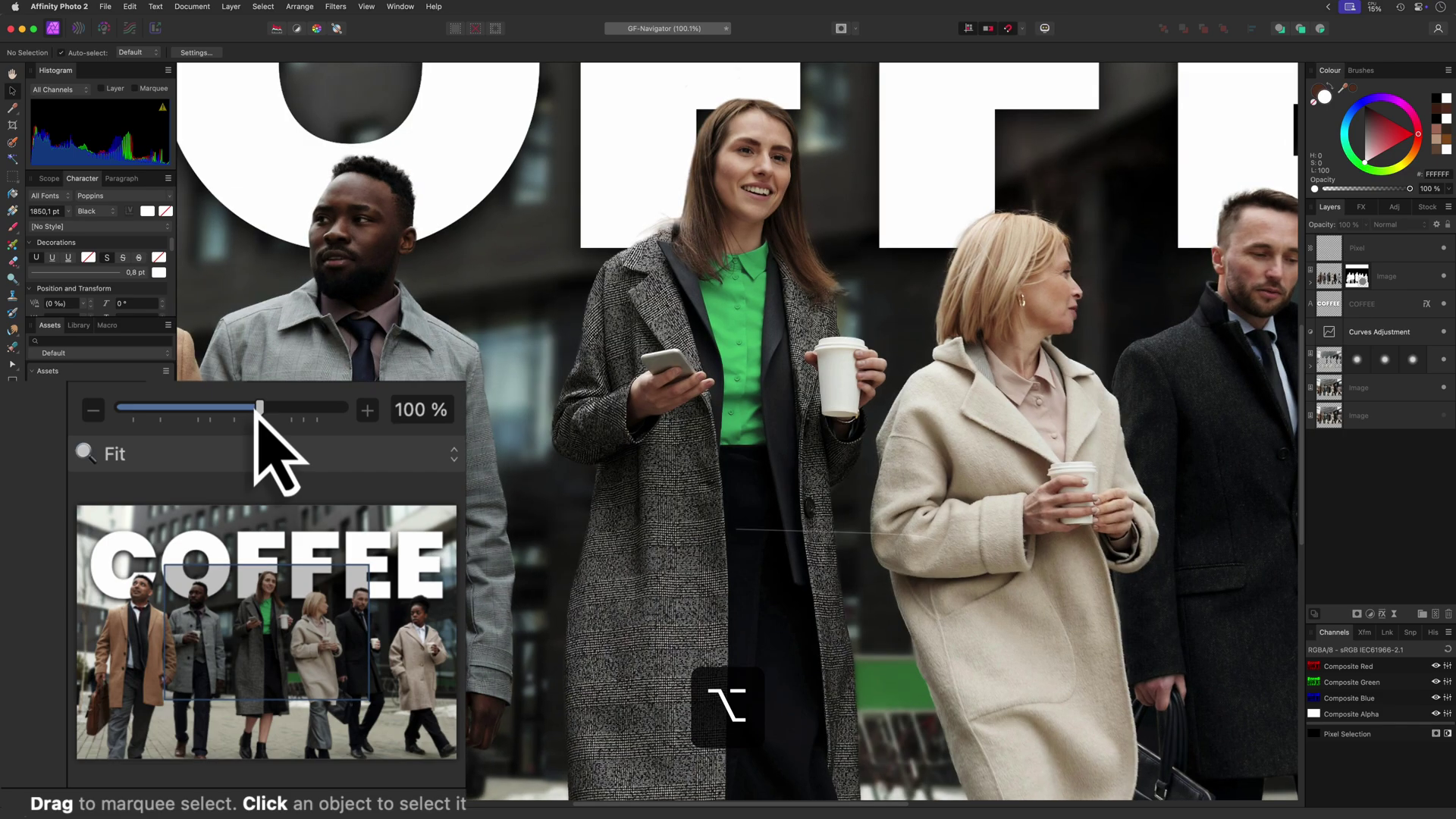
left_click(93, 409)
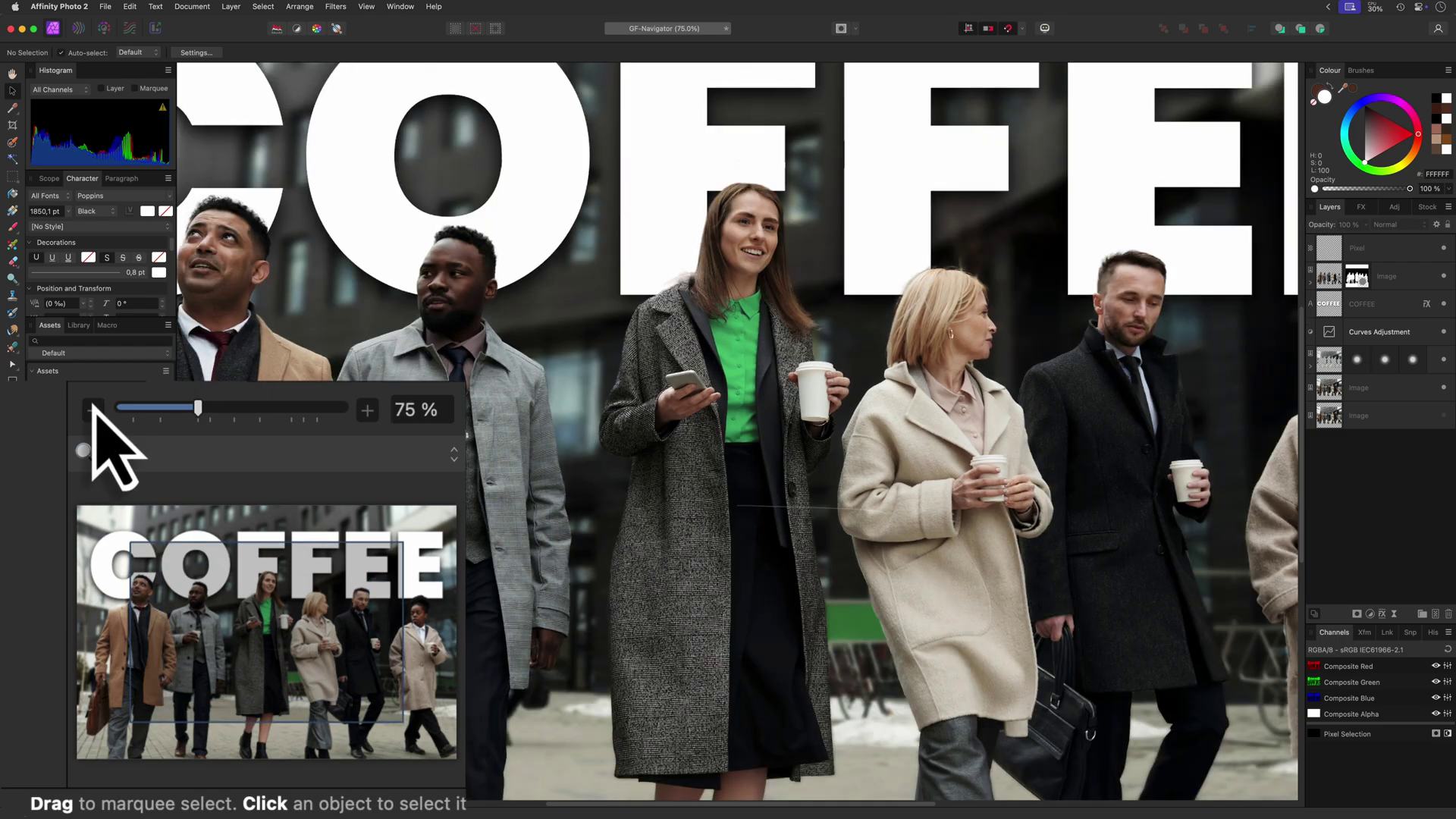
left_click(93, 409)
left_click(93, 409)
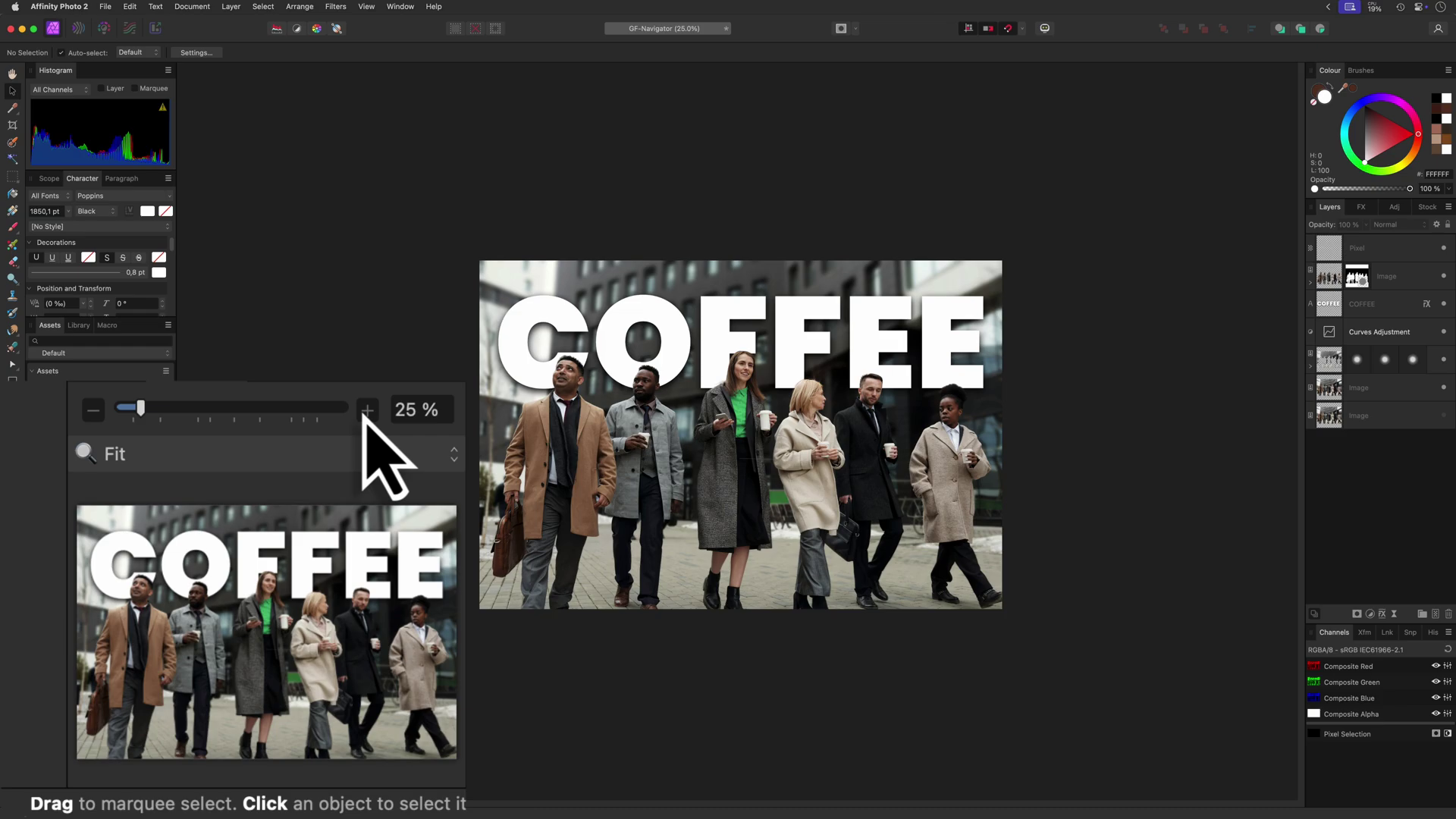
left_click(367, 410)
left_click(367, 410)
left_click(367, 410)
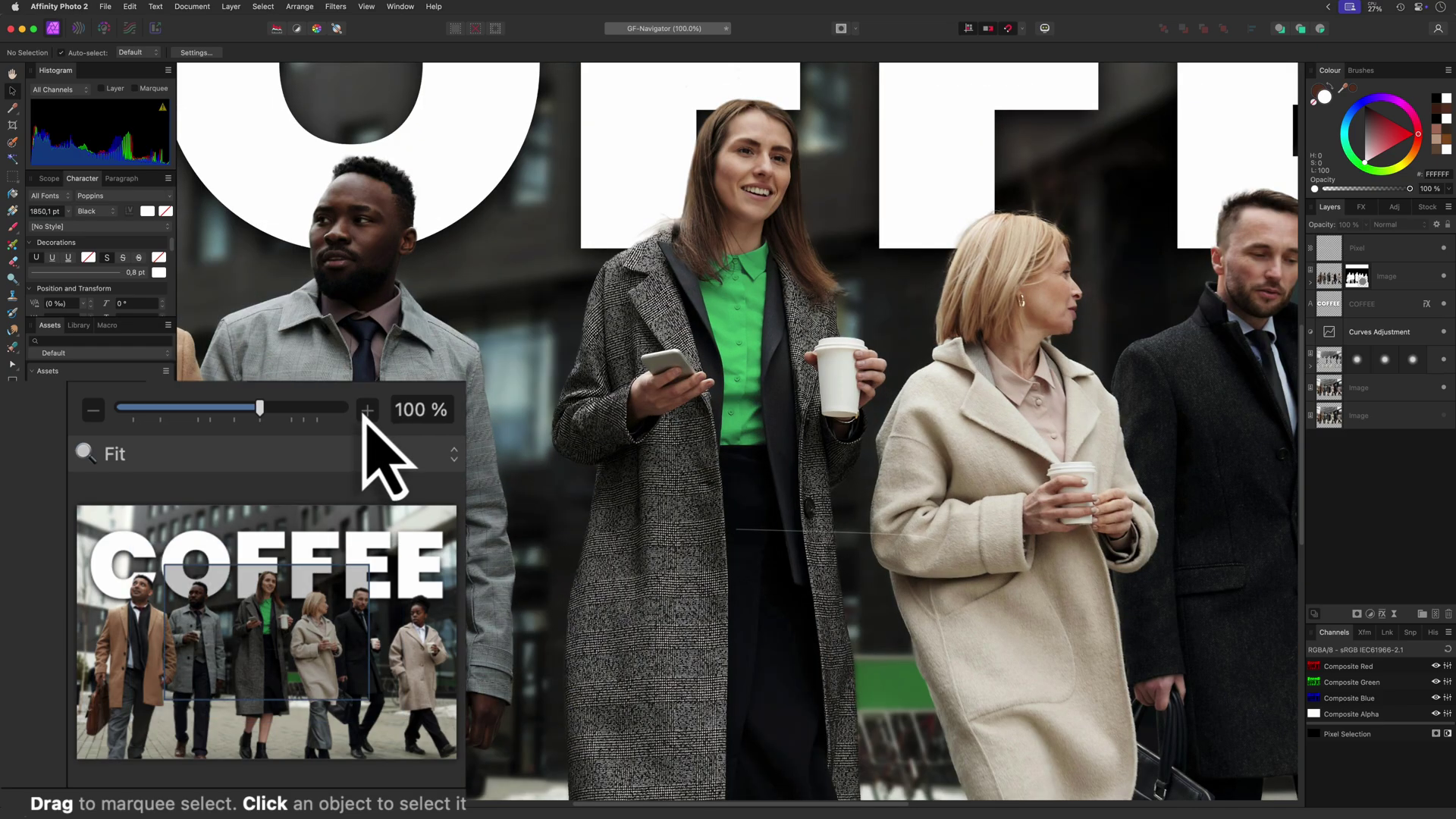
left_click(367, 410)
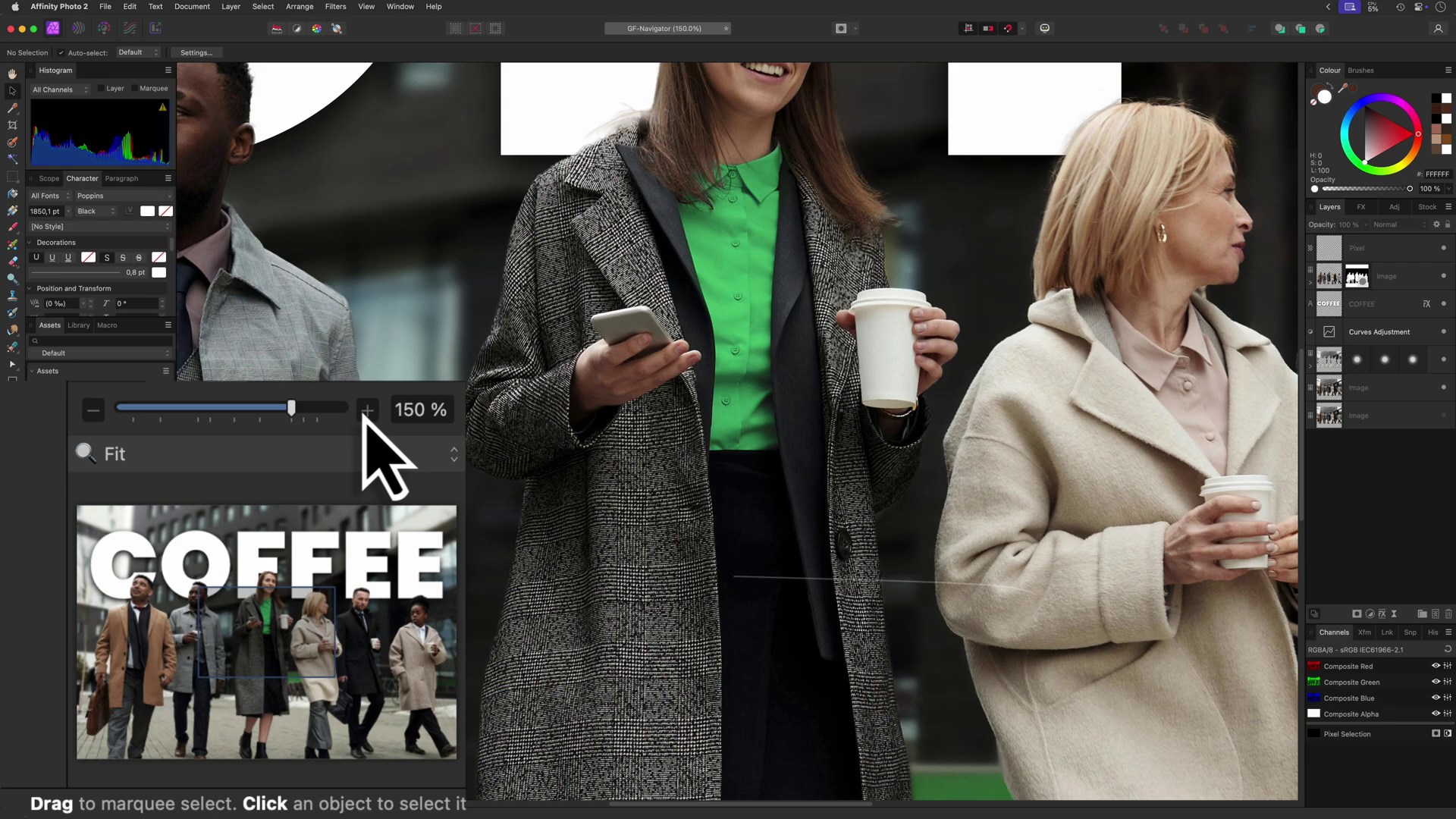
- Enter 176% in the Navigator zoom field, then fine-tune it to 174% with arrow keys
left_click(409, 413)
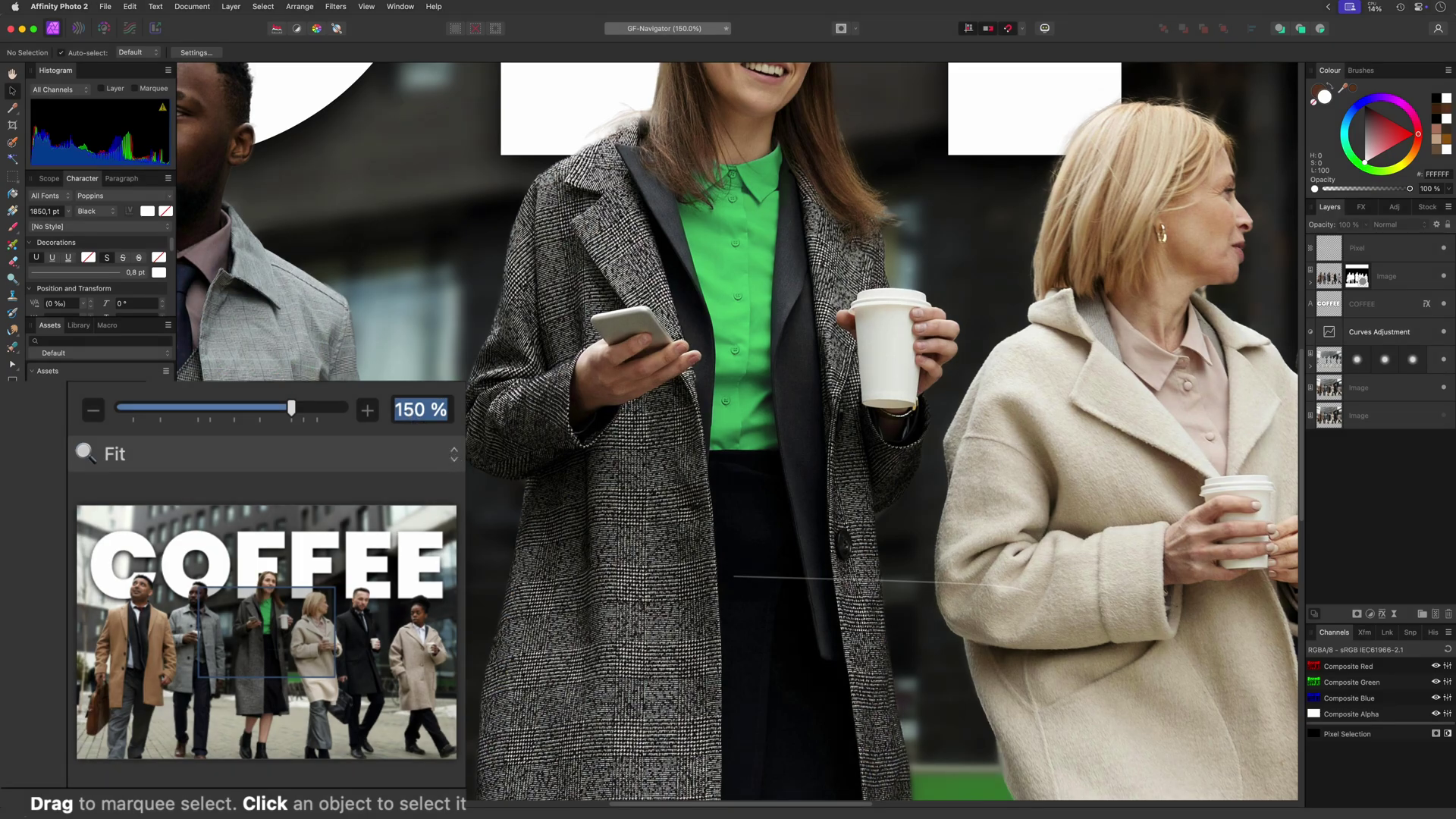
type("176")
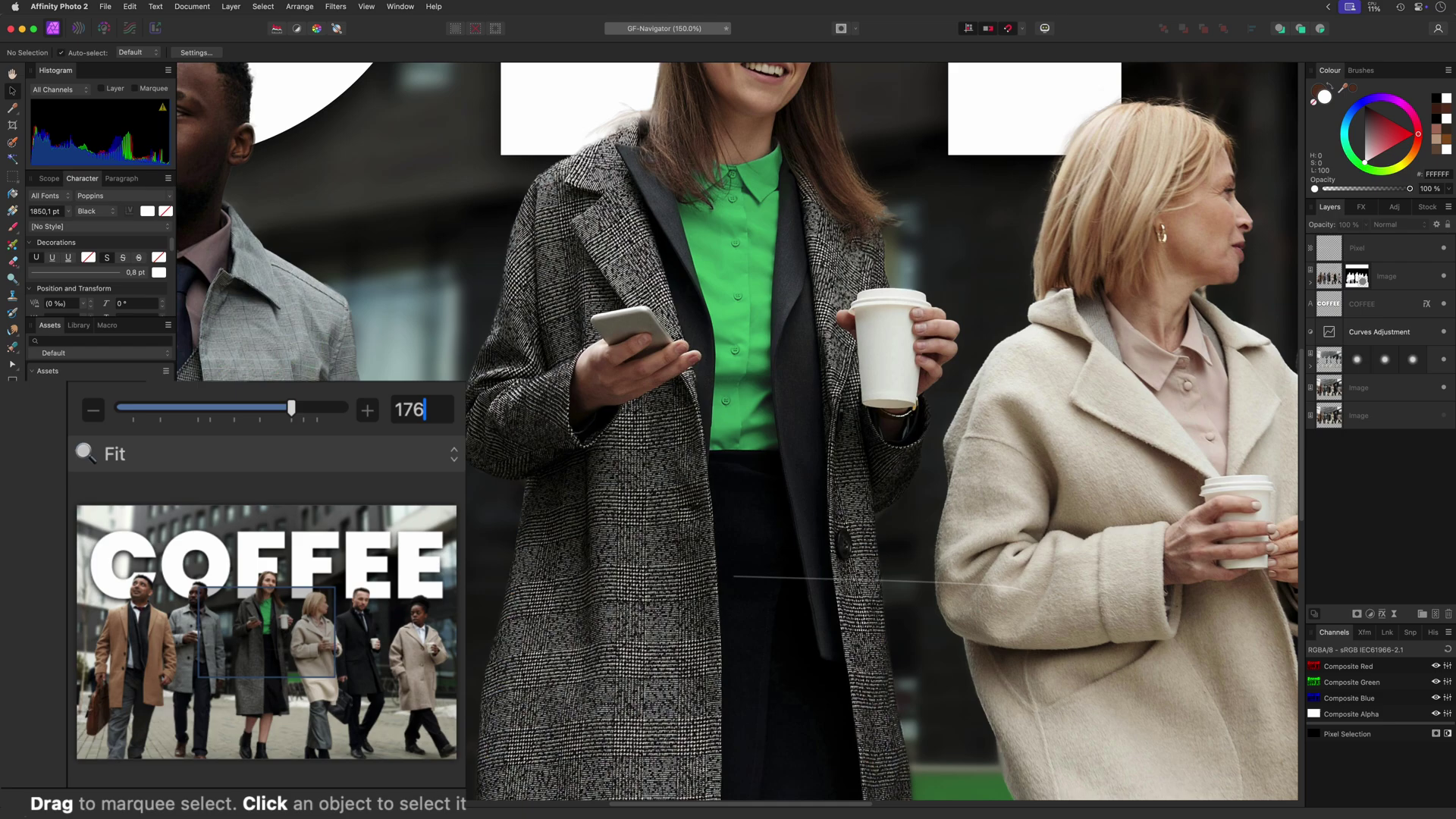
key("Return")
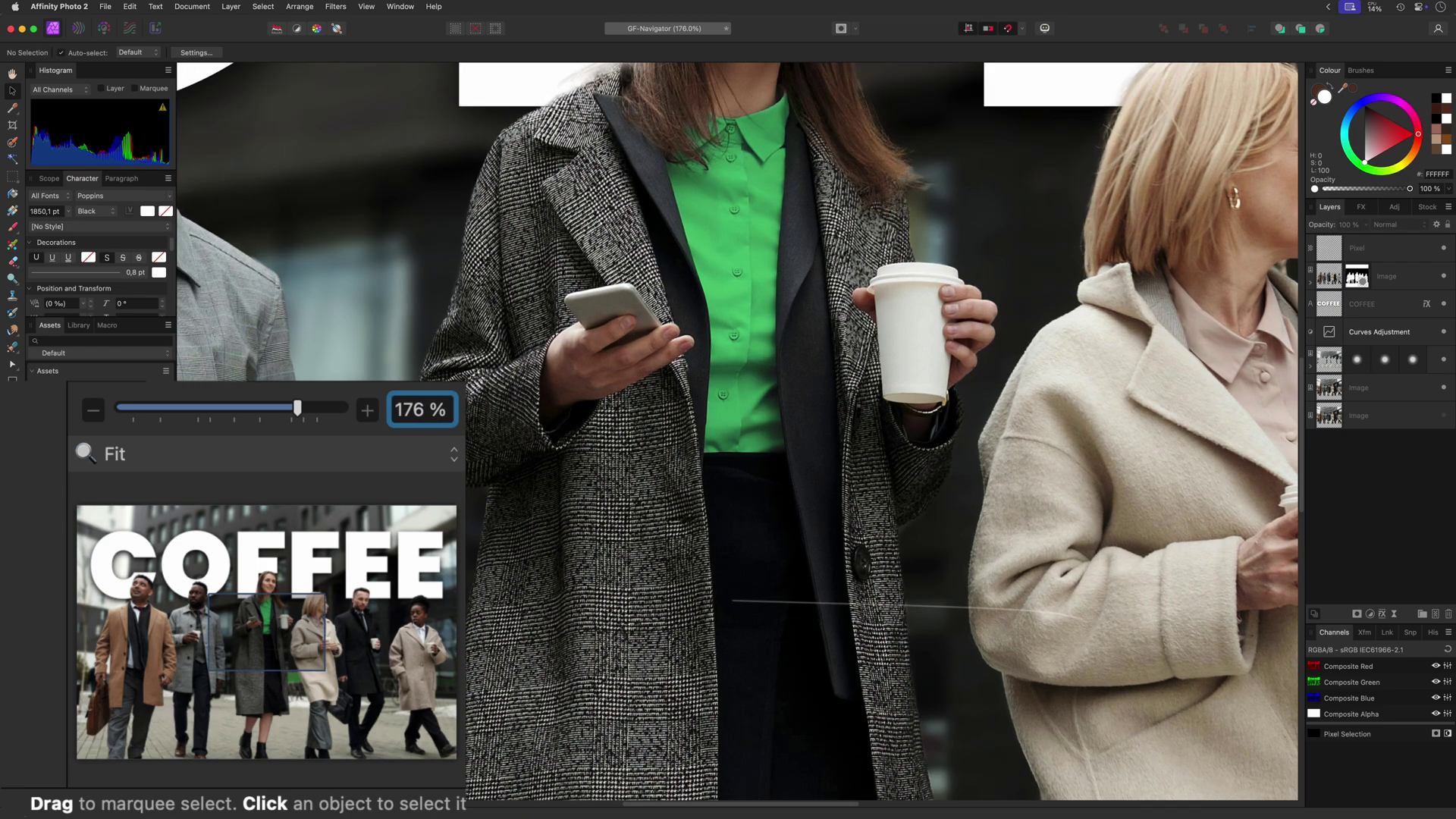
key("Up")
key("Up")
key("Up")
key("Up")
key("Up")
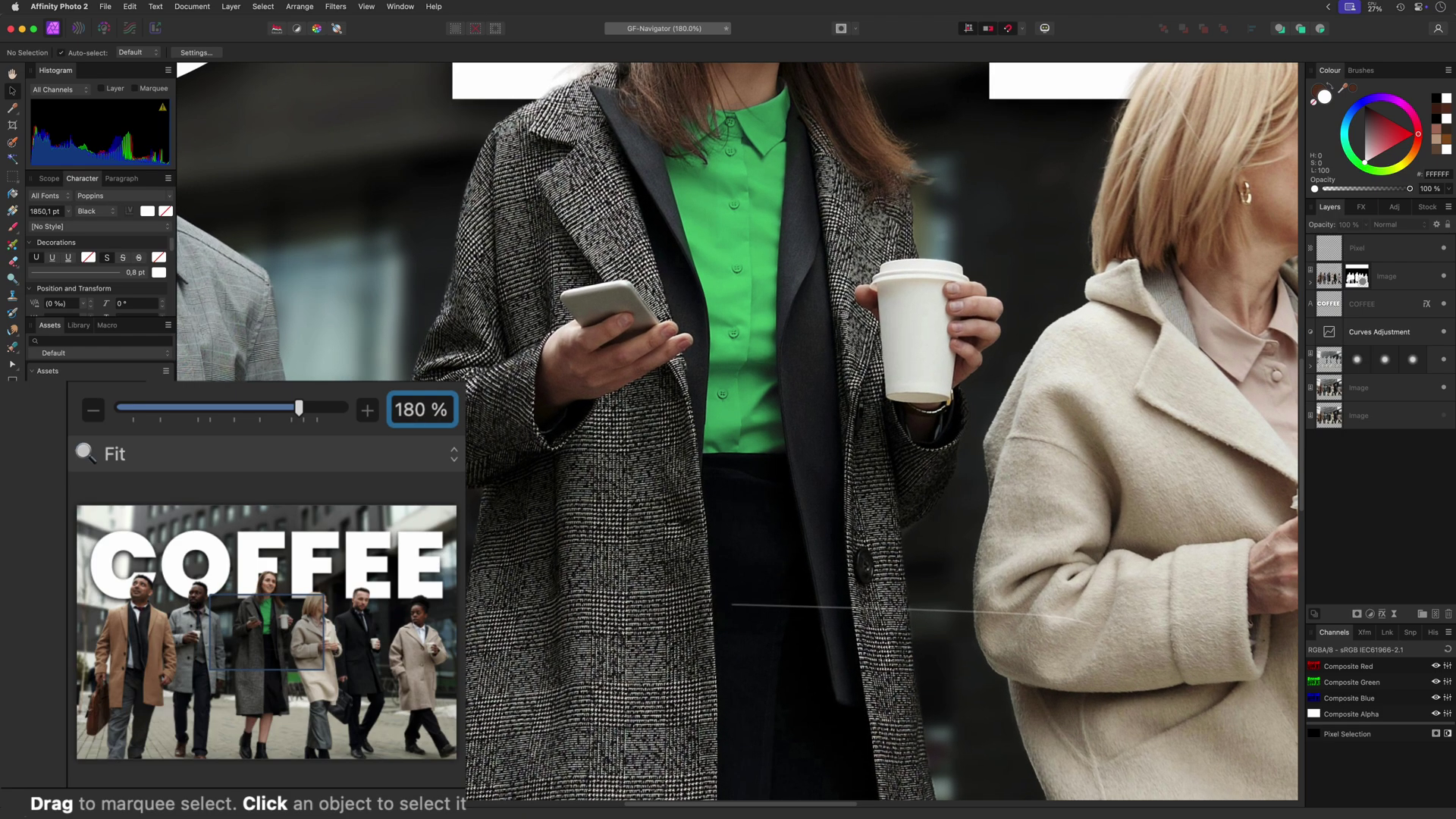
key("Up")
key("Up")
key("Up")
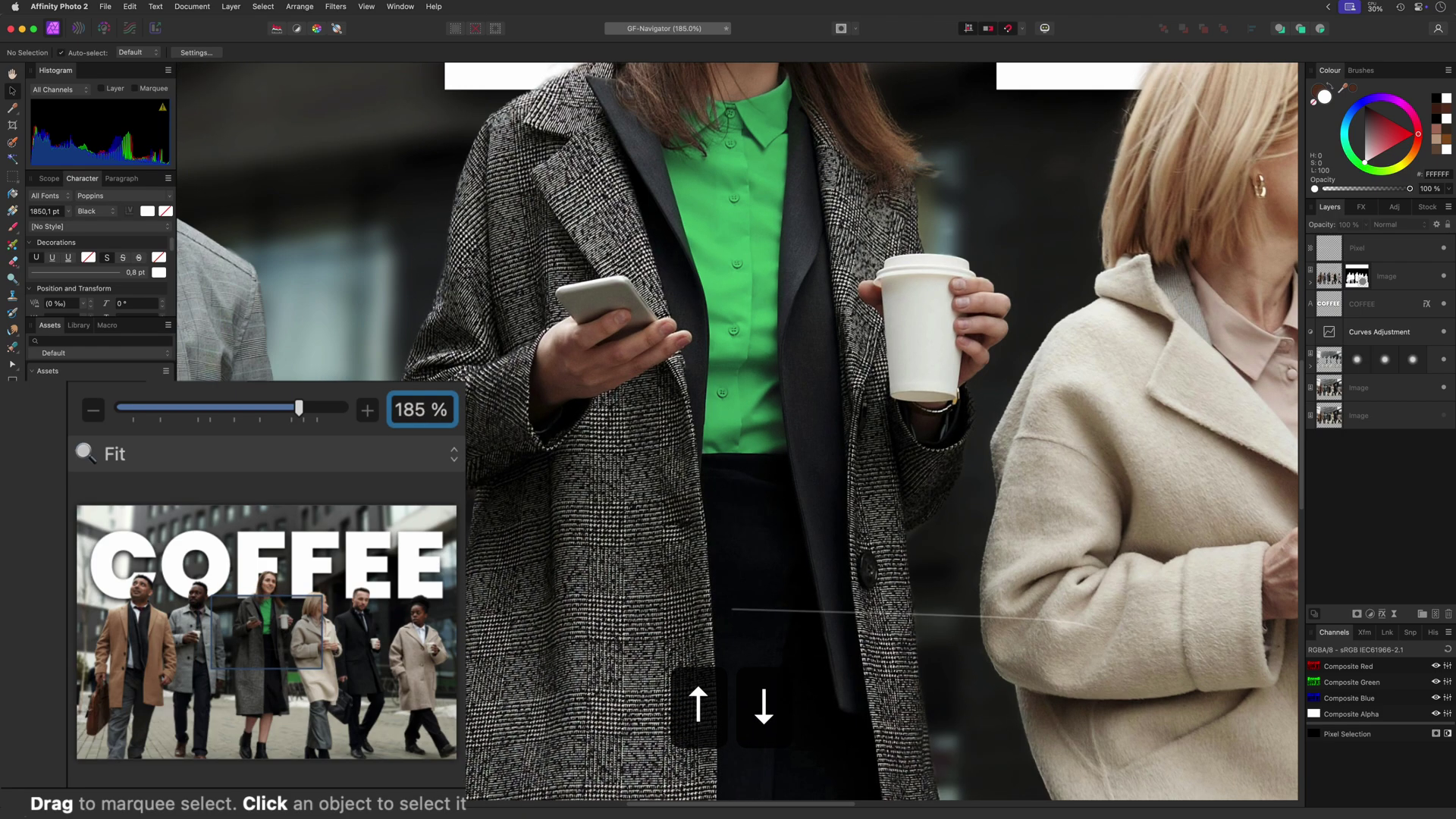
key("Down")
key("Down")
key("Down")
key("Down")
key("Down")
key("Down")
key("Down")
key("Down")
key("Down")
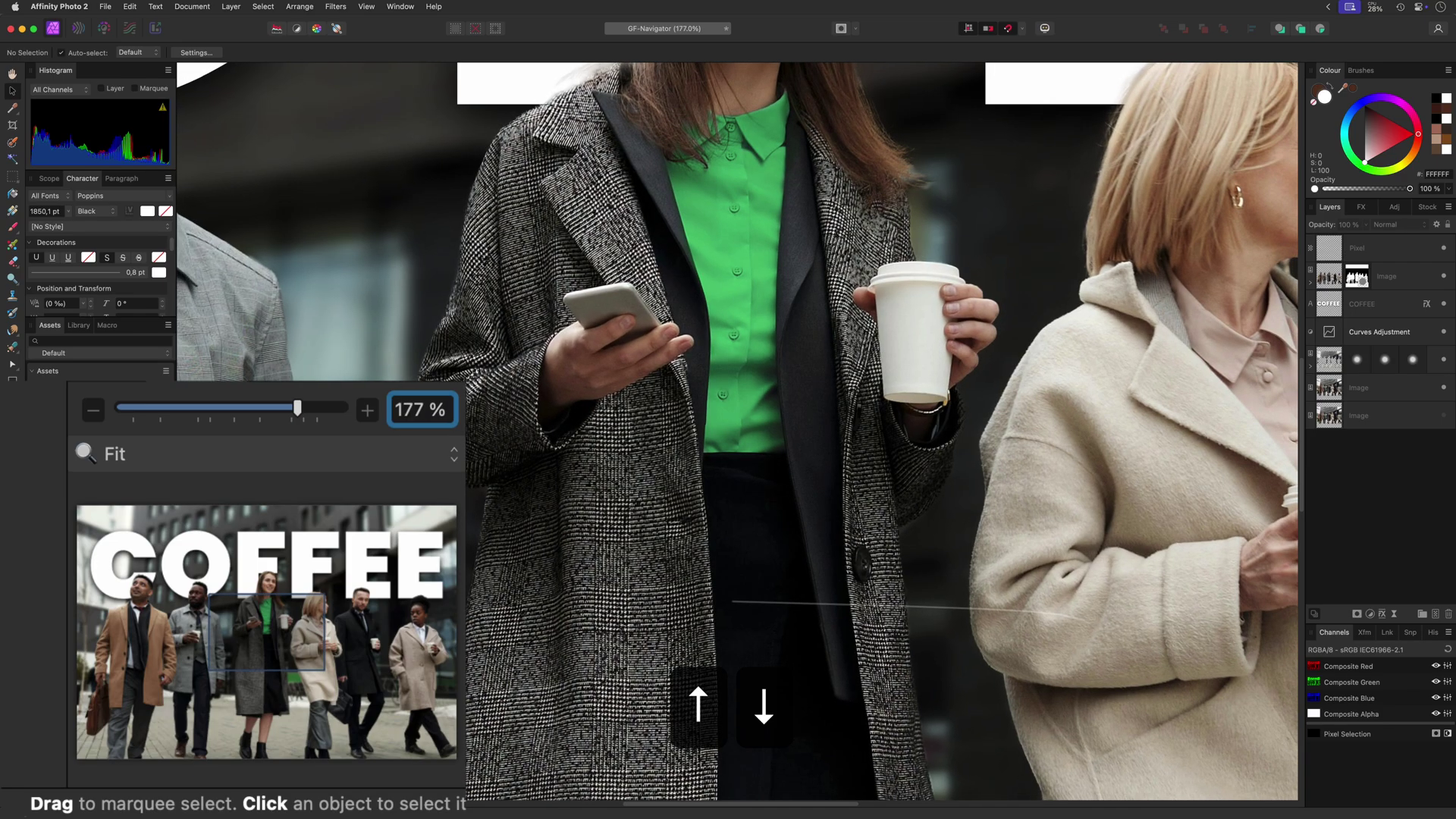
key("Down")
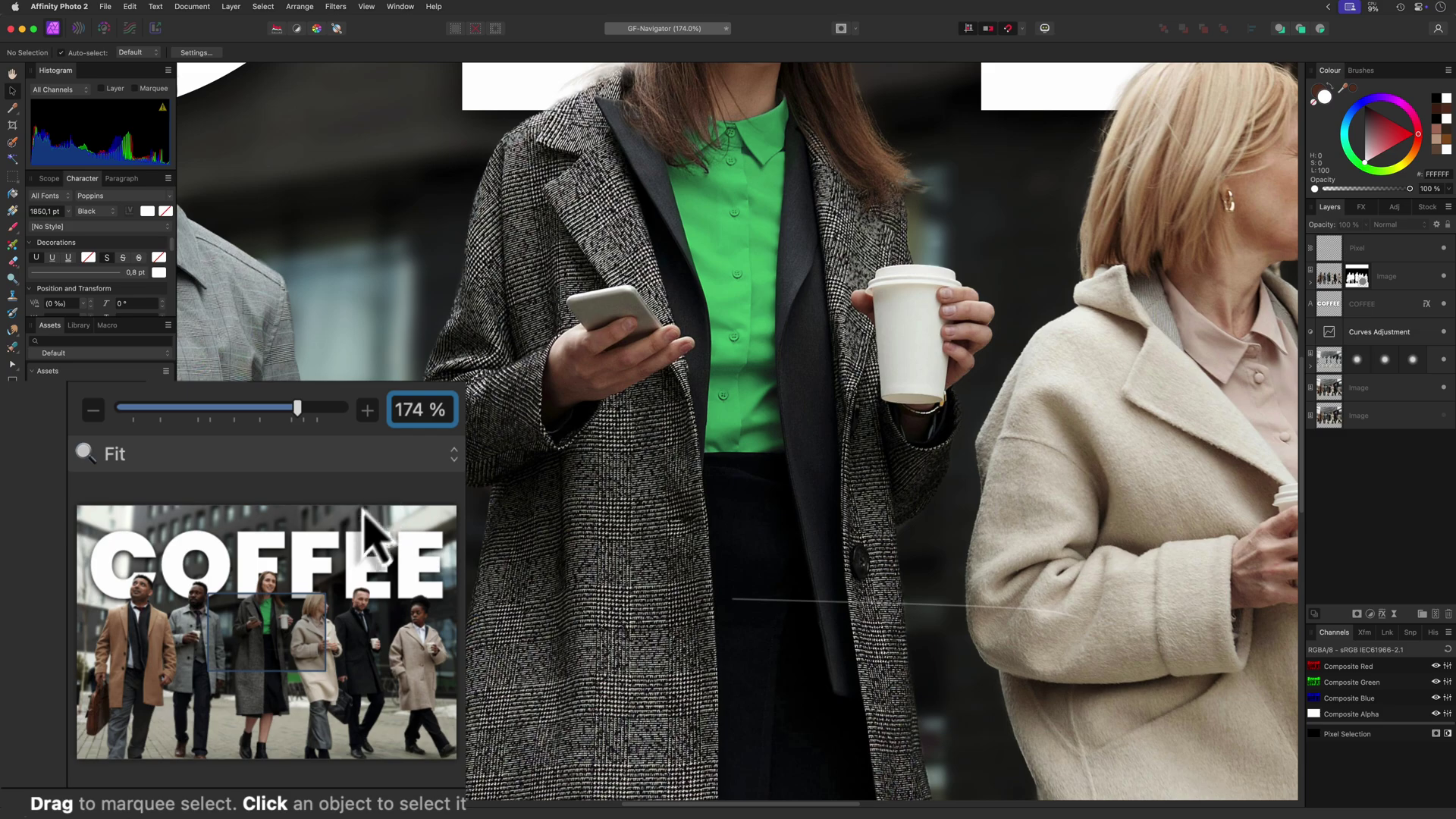
- Pan toward the blonde woman, then step from the Left man view through saved views to Fit
left_click_drag(296, 667, 232, 699)
left_click_drag(88, 775, 105, 743)
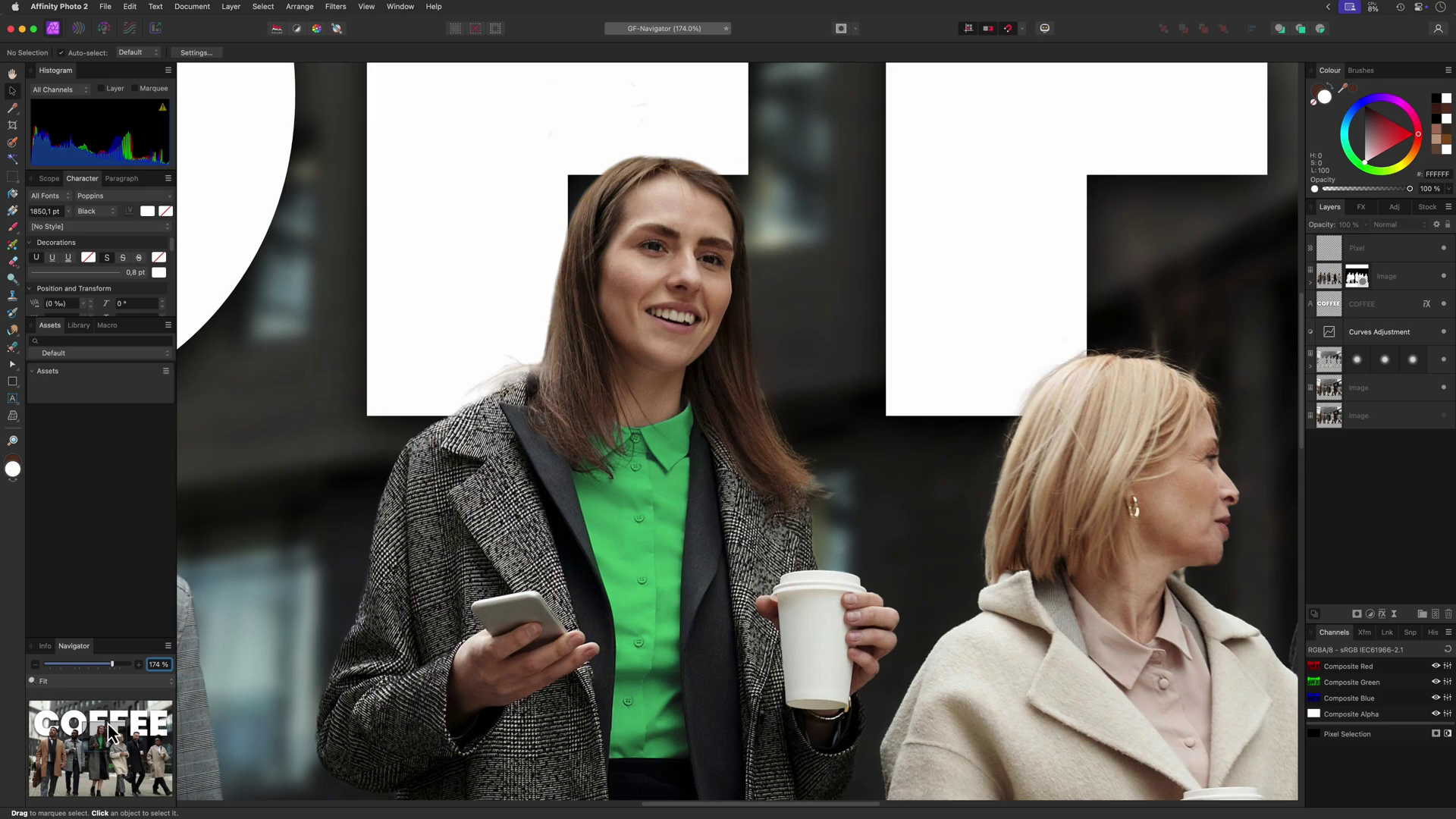
left_click(100, 681)
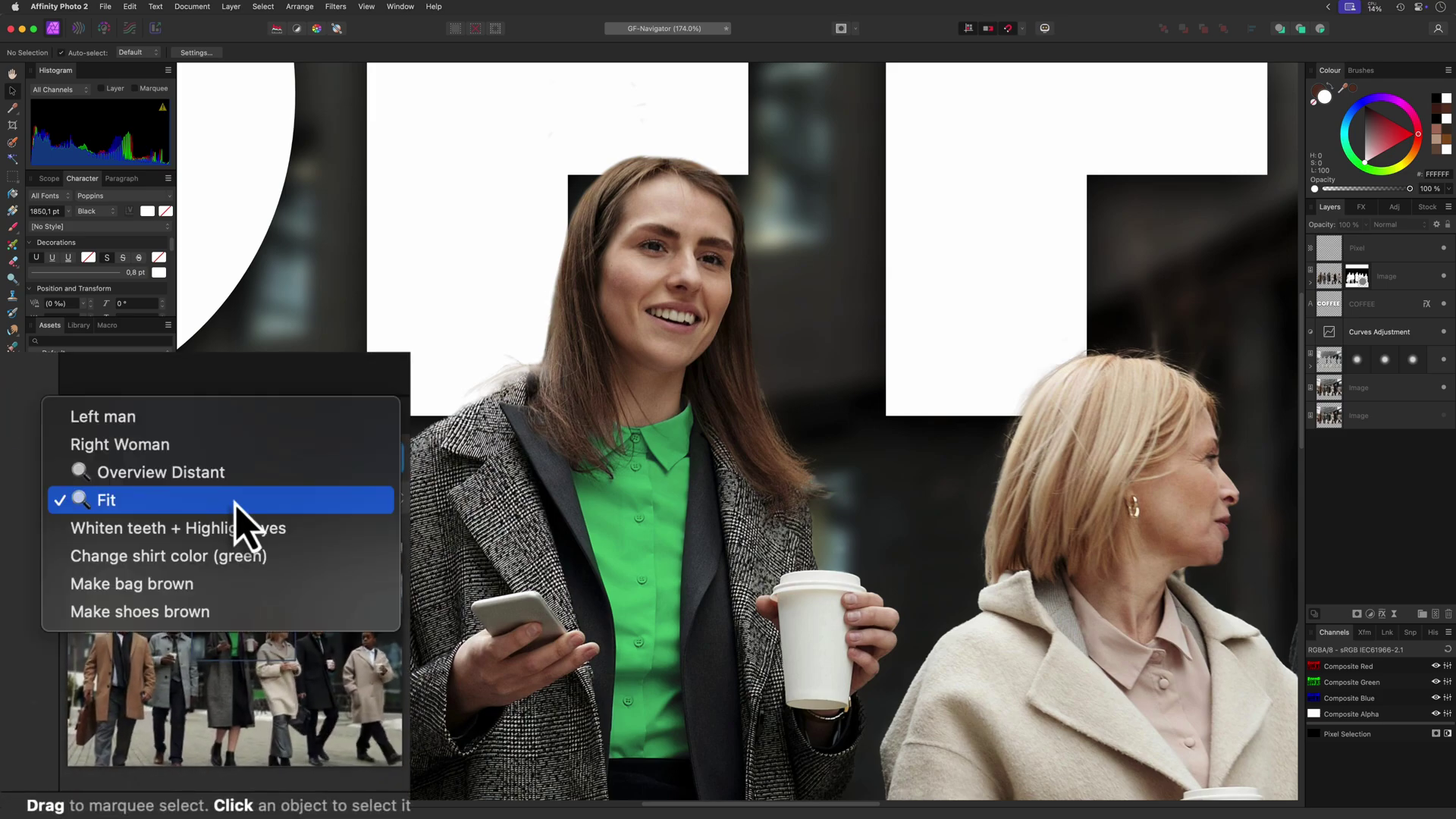
left_click(288, 414)
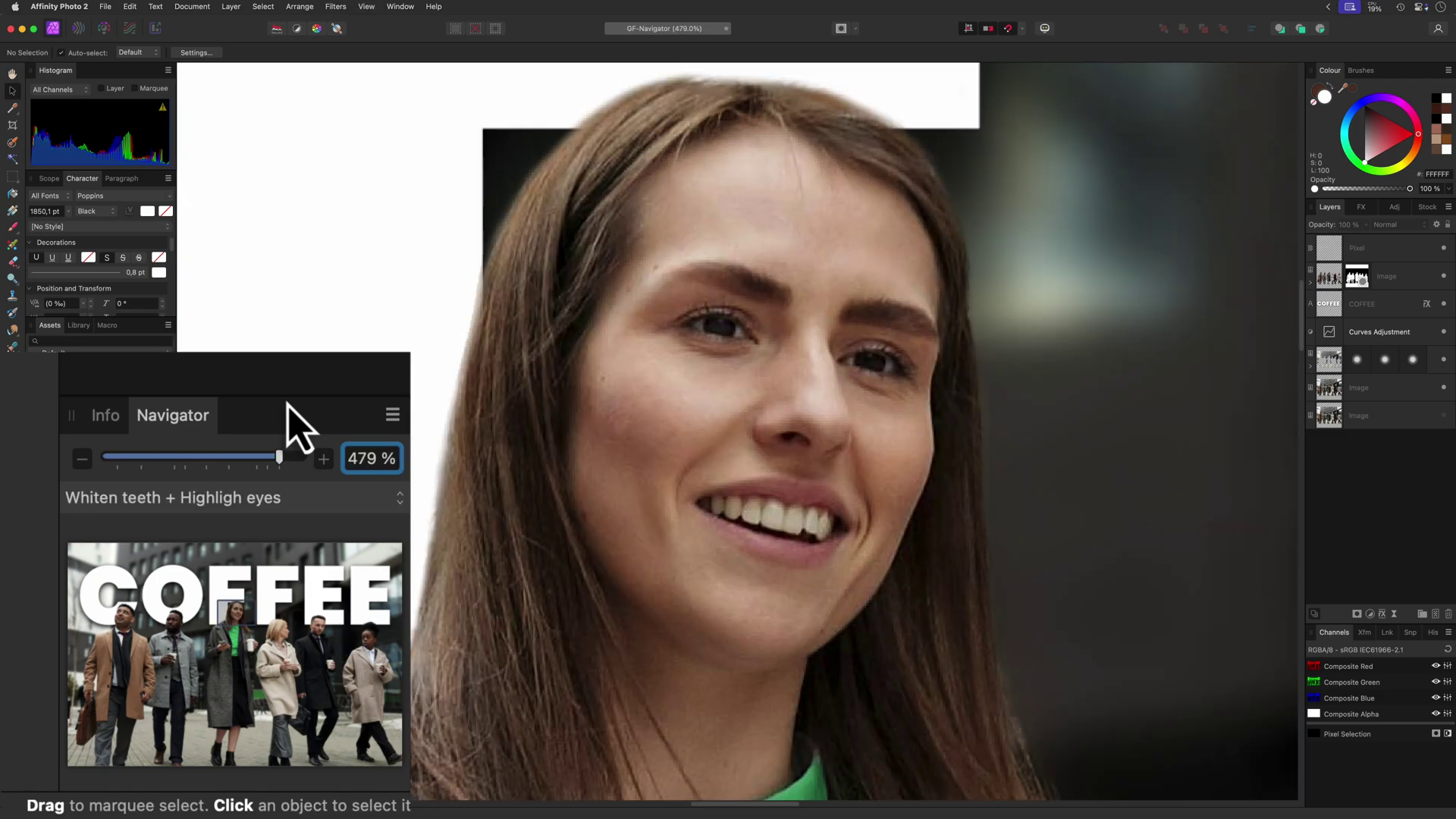
key("super+alt+Right")
key("super+alt+Right")
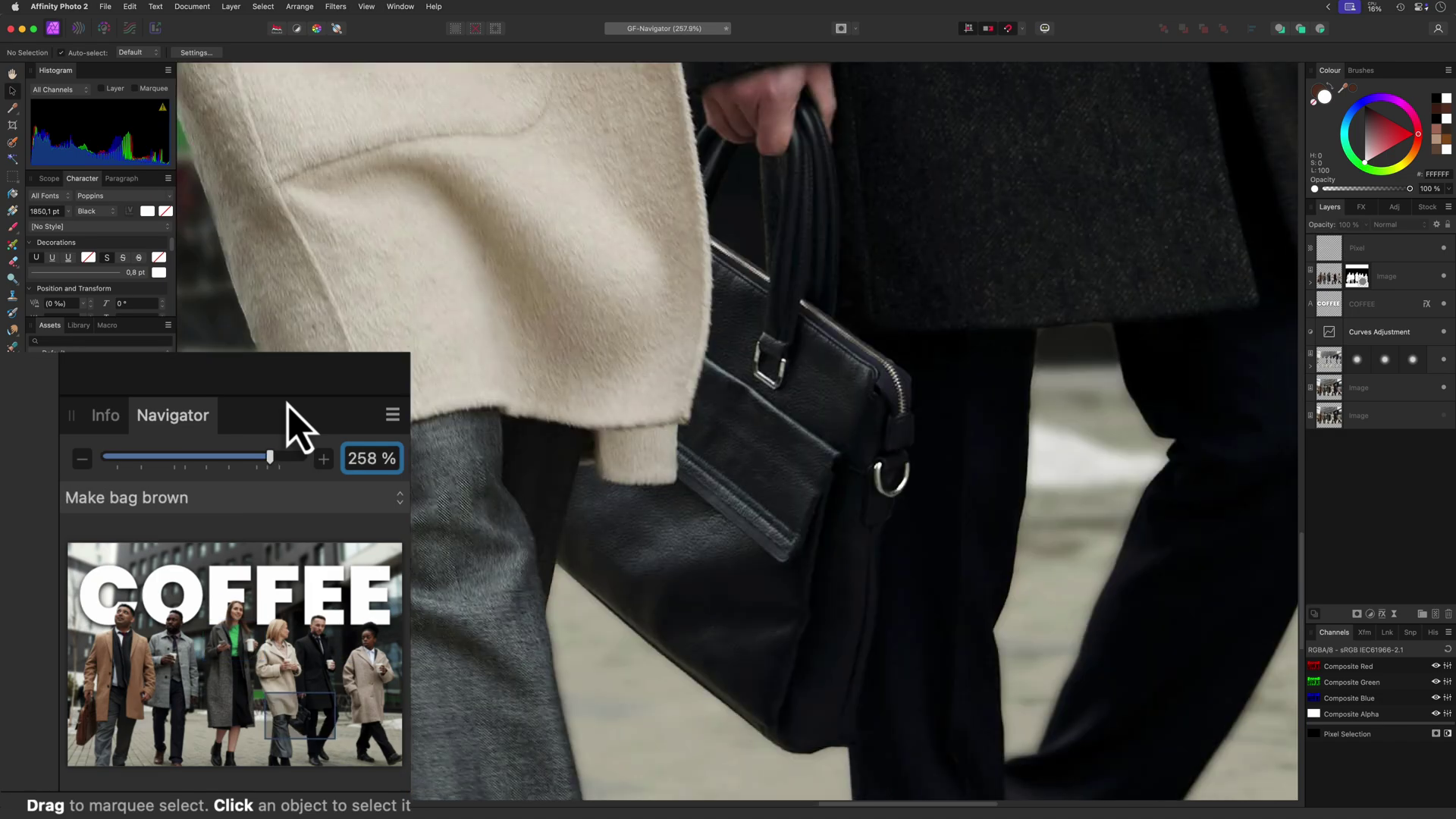
key("super+alt+Right")
key("super+alt+Right")
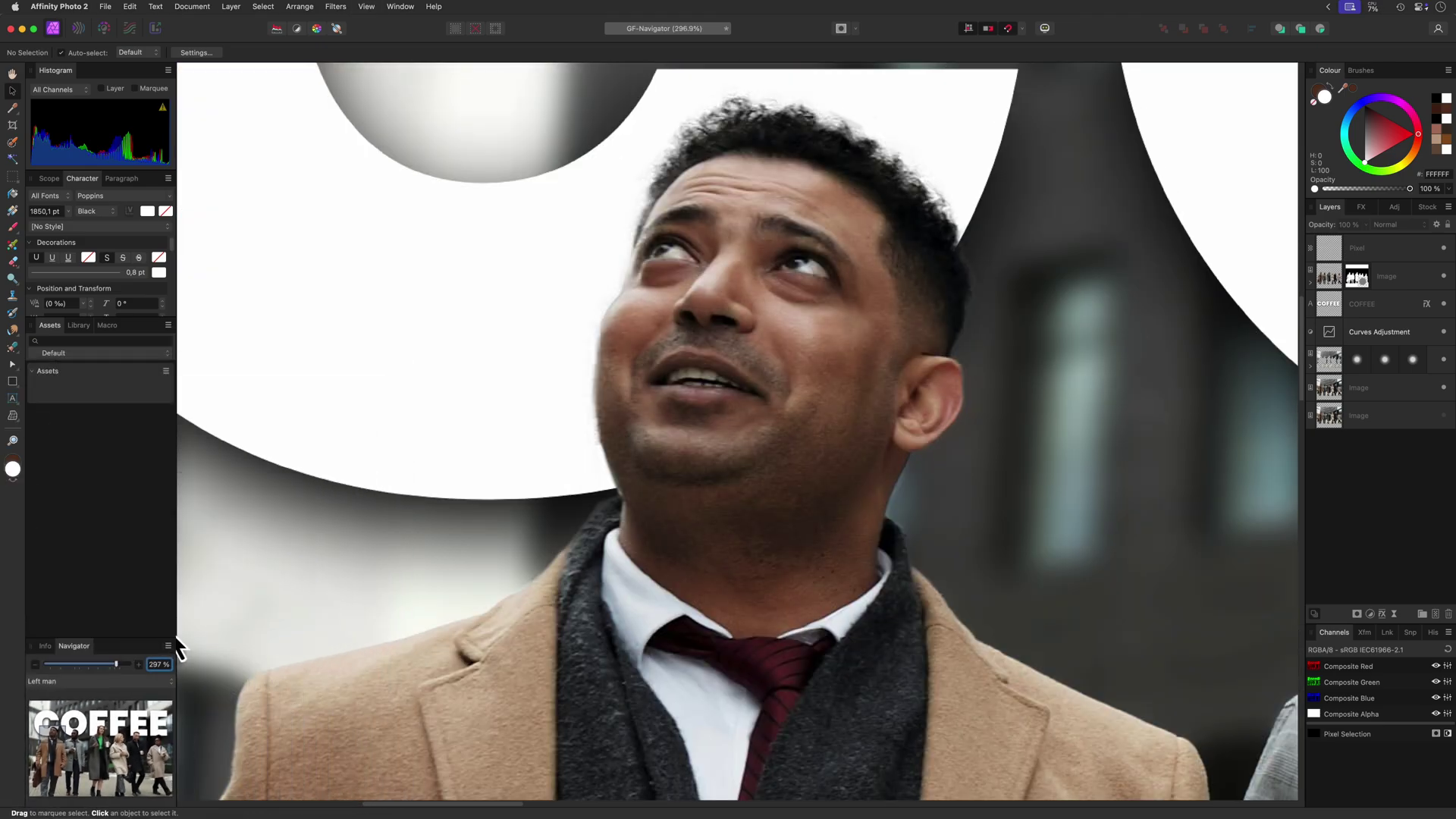
key("super+alt+Right")
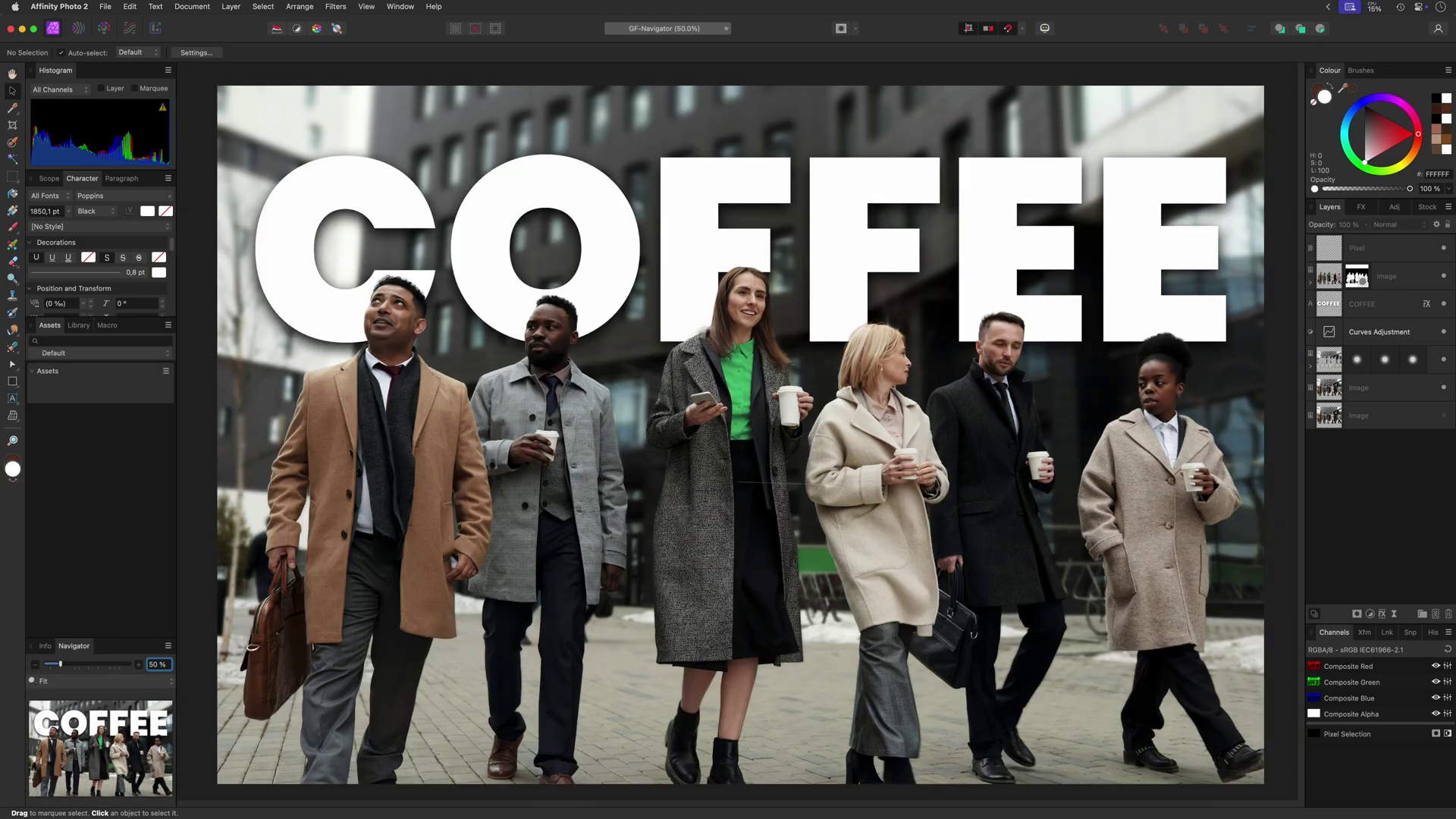
left_click(74, 8)
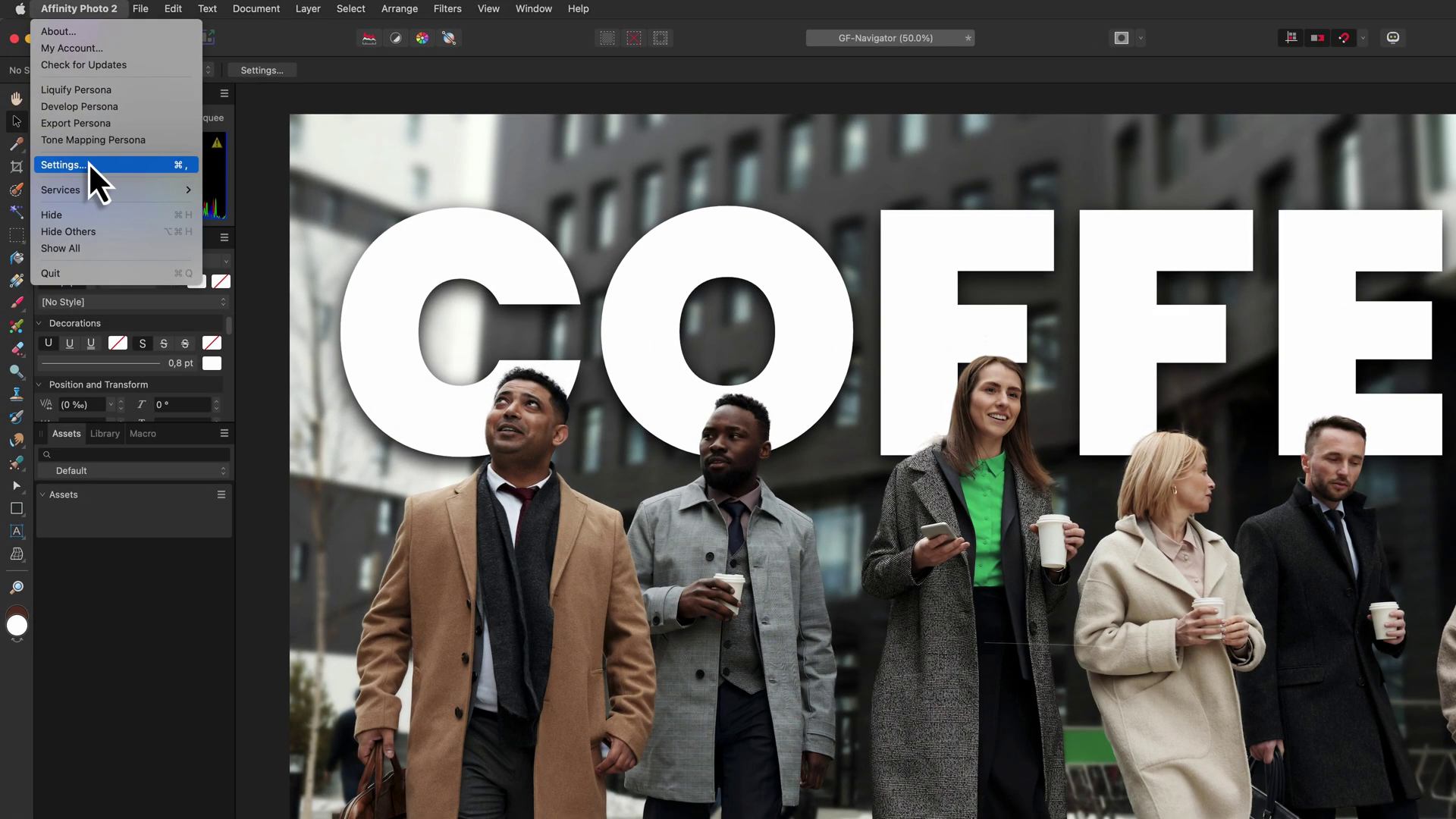
left_click(65, 123)
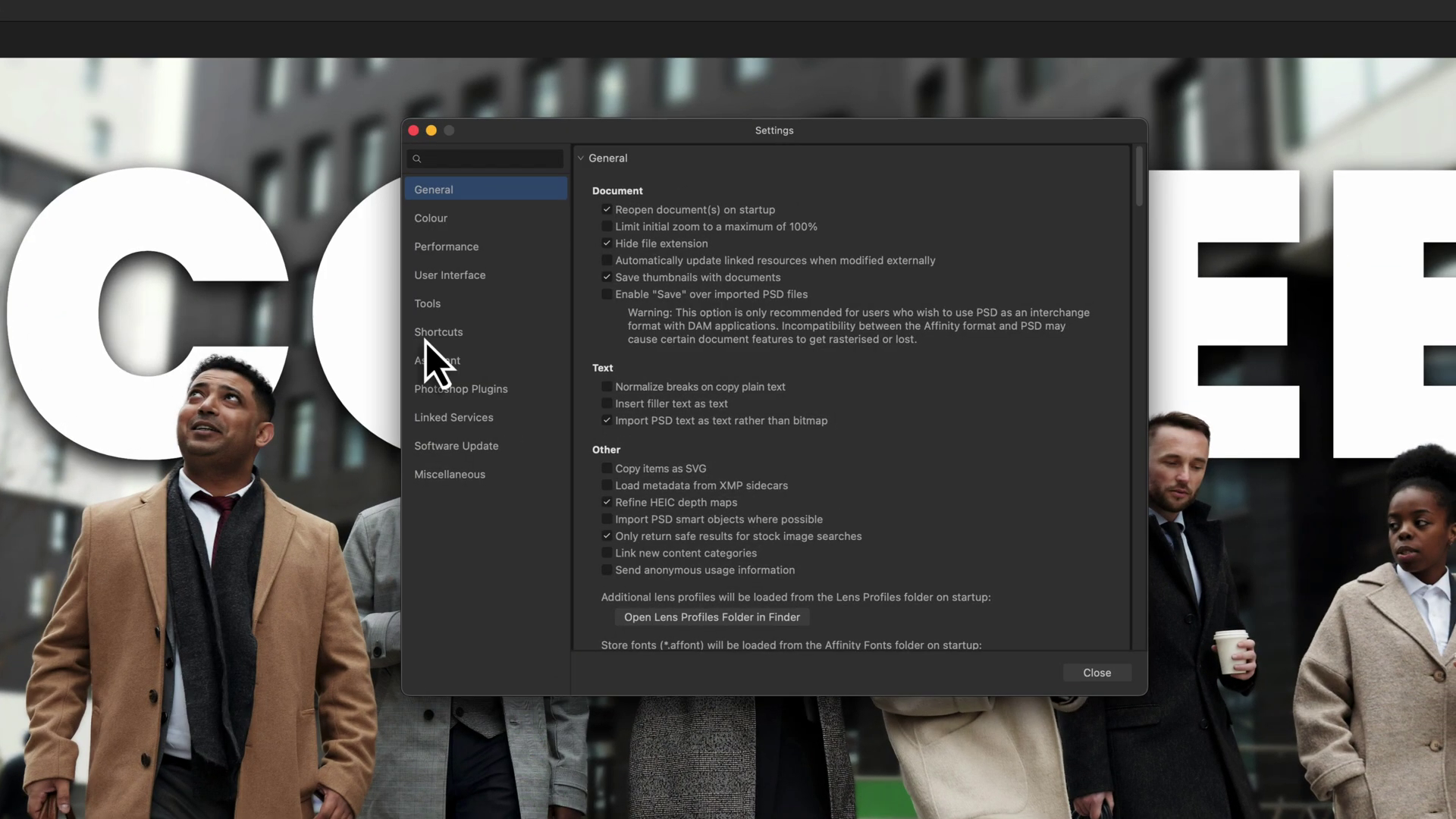
left_click(701, 350)
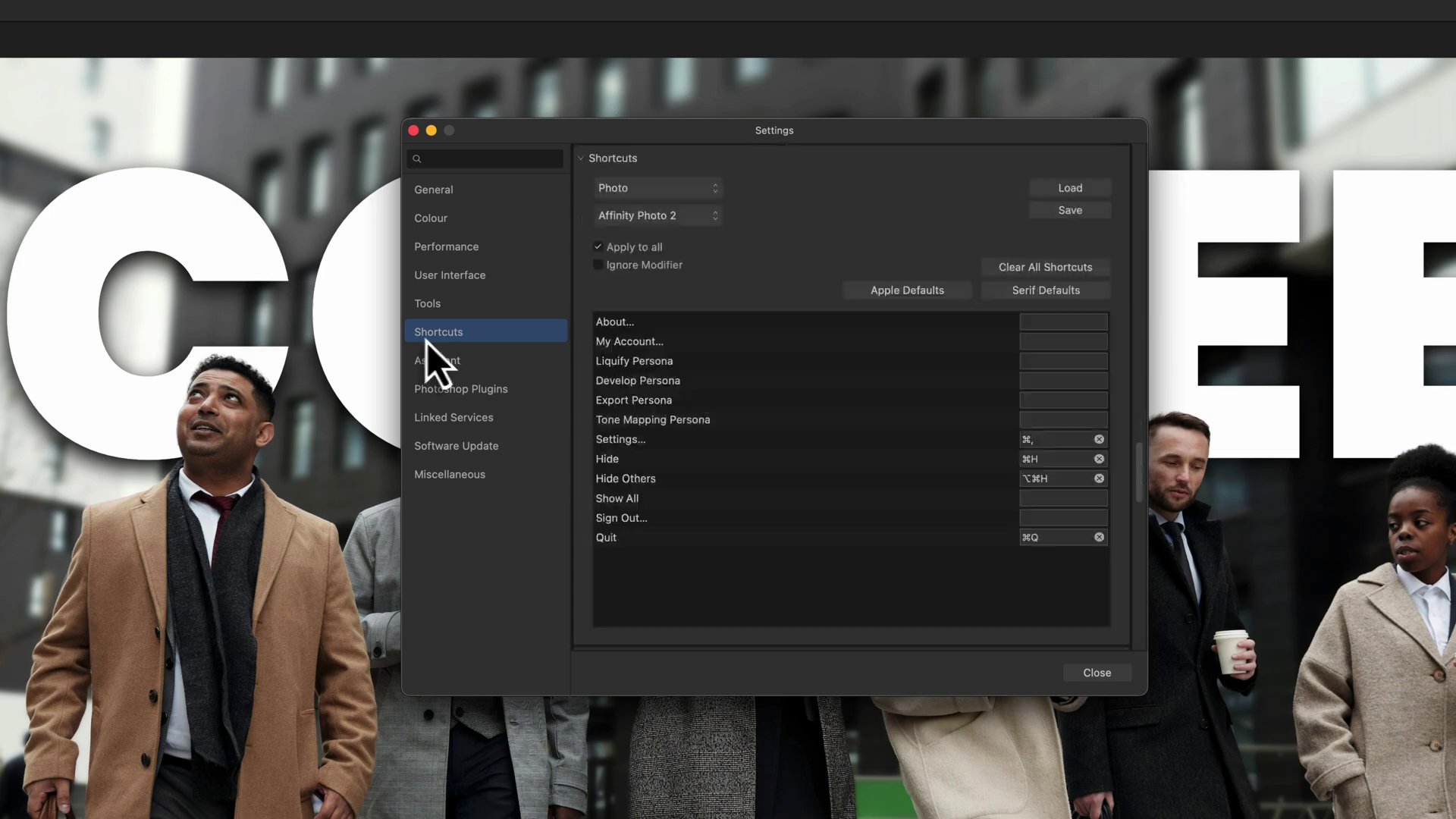
left_click(667, 216)
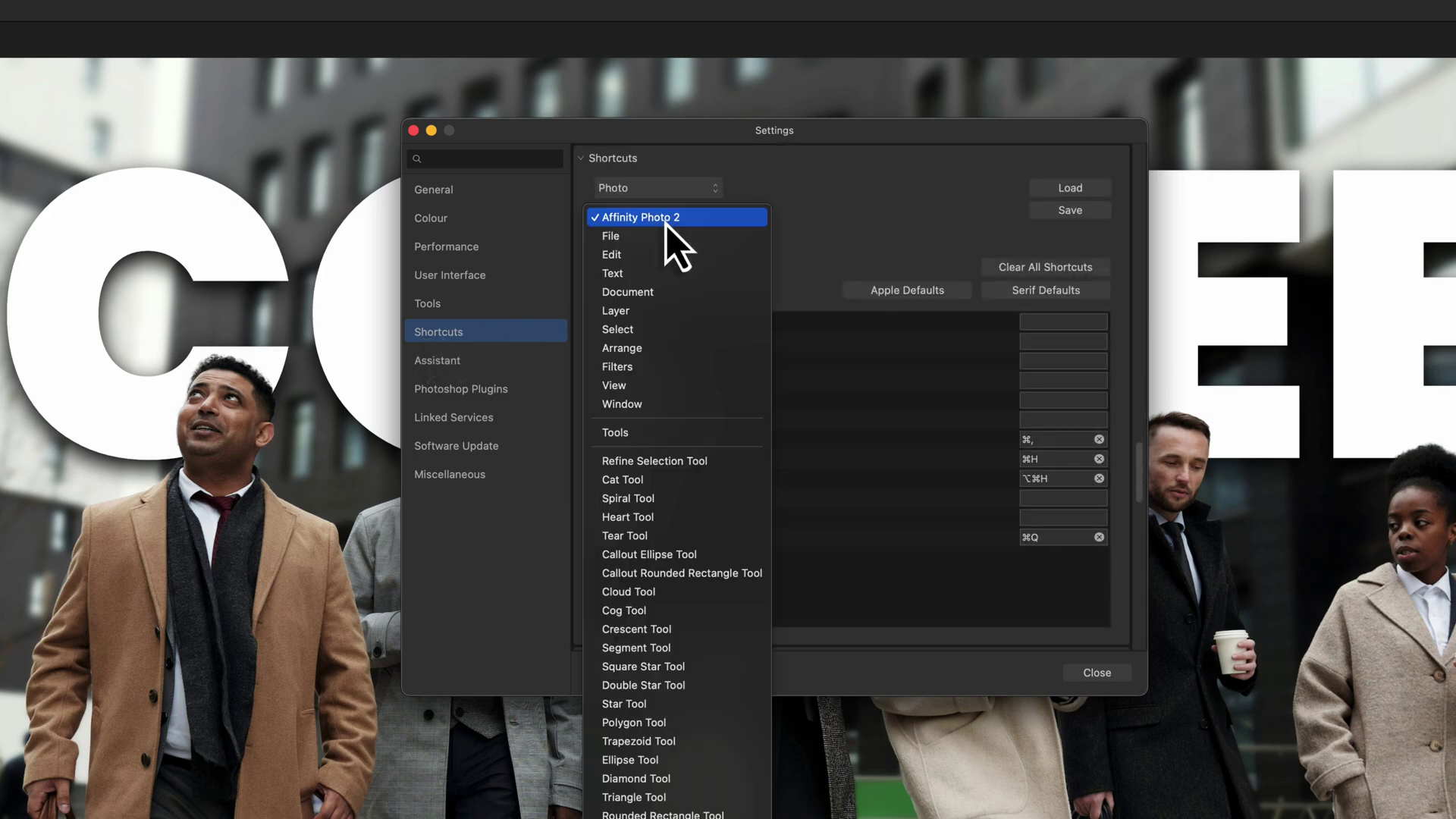
left_click(694, 385)
scroll(803, 482, "down", 10)
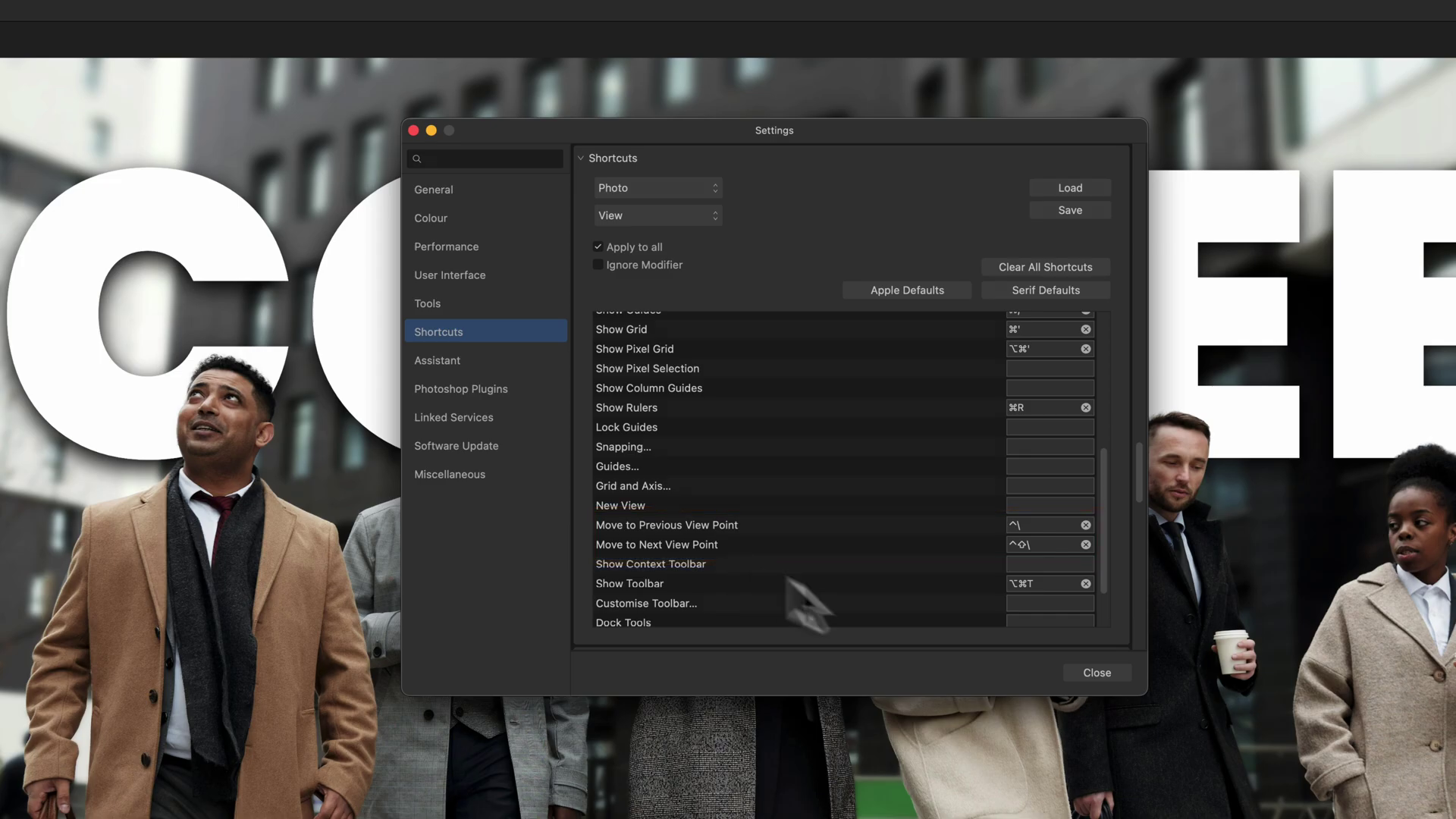
- Frame the stray white line across the coats at 261% and save it as View Point 9
left_click(1086, 673)
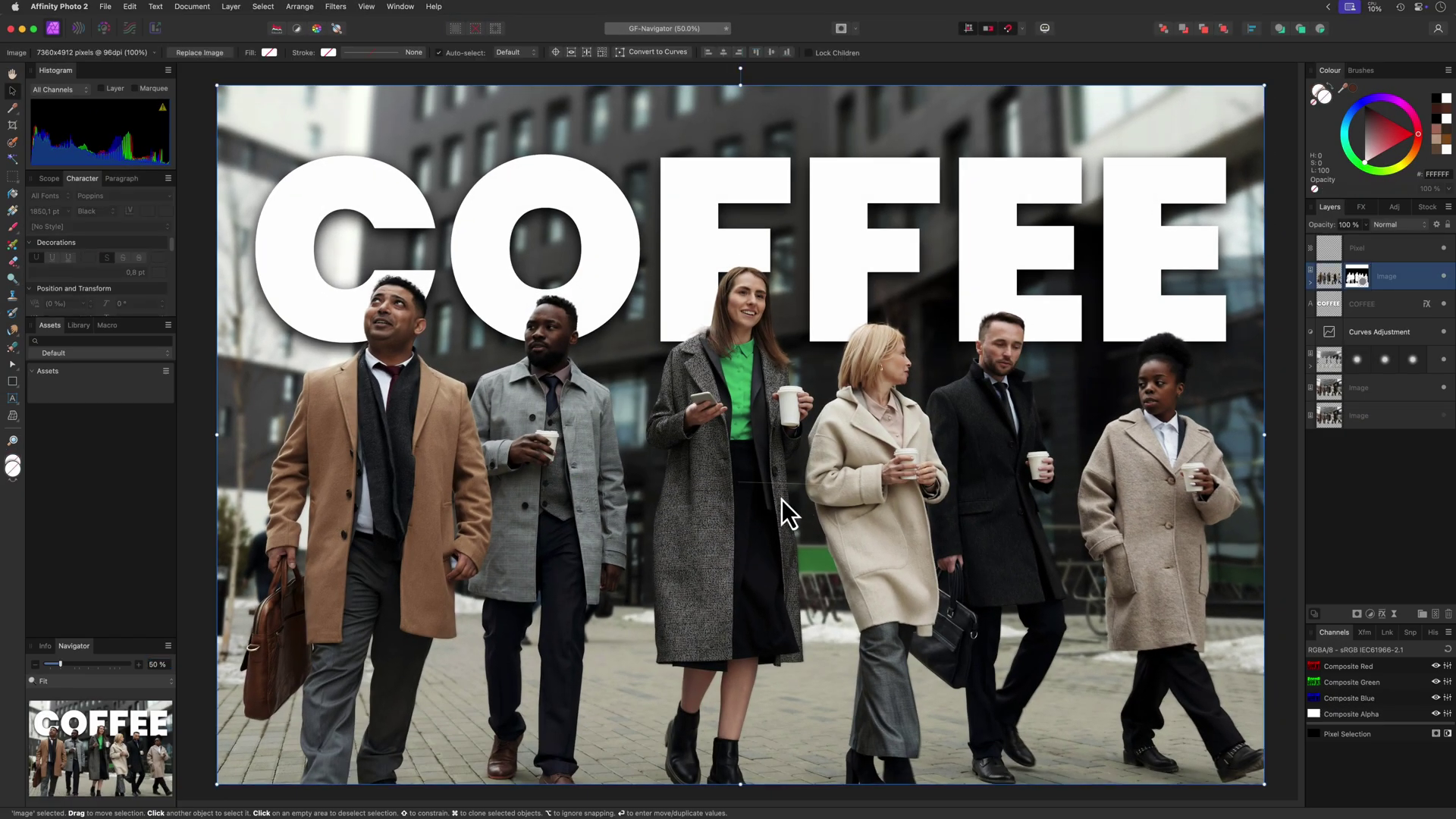
scroll(781, 499, "up", 10)
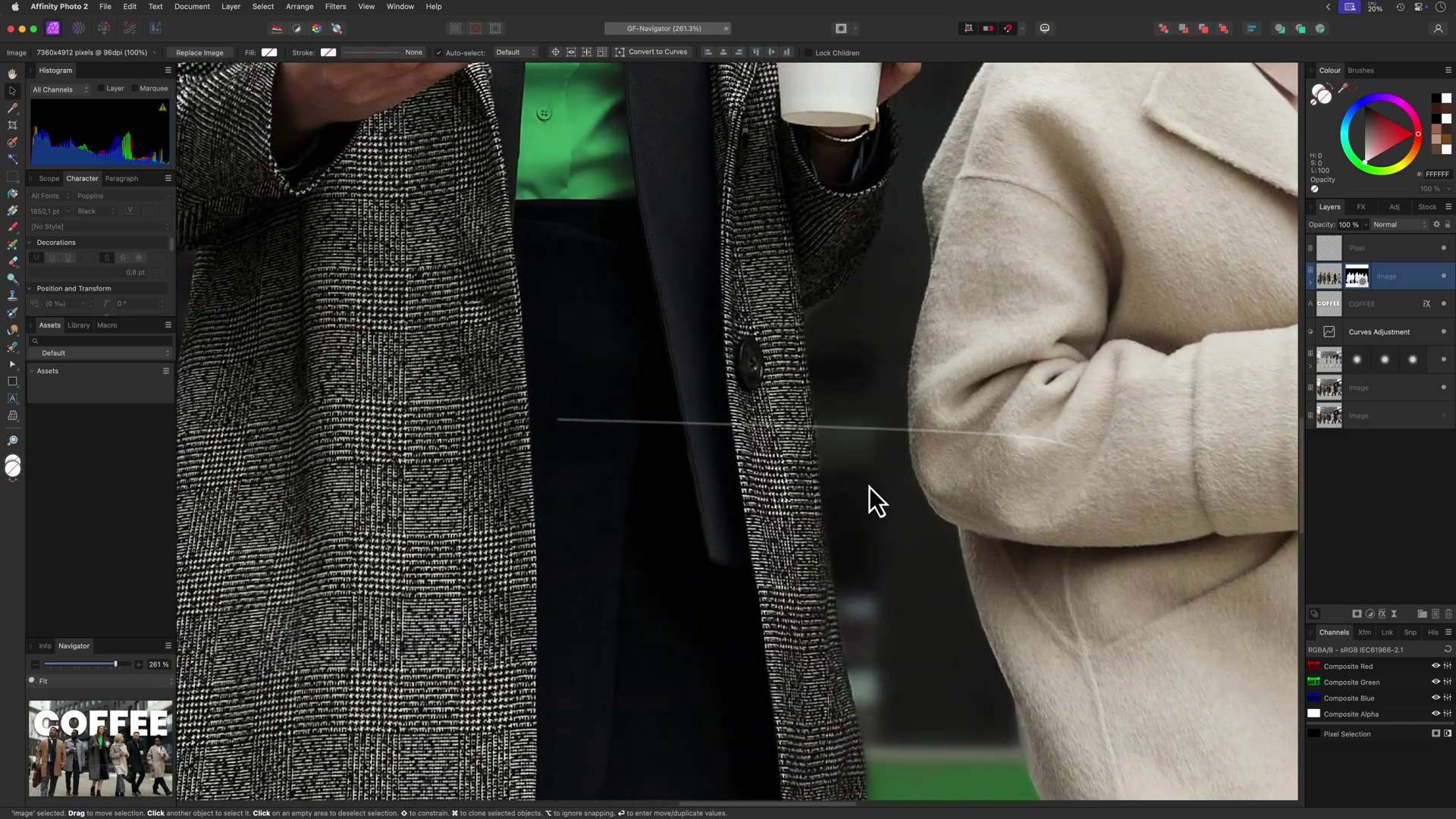
left_click_drag(868, 487, 762, 443)
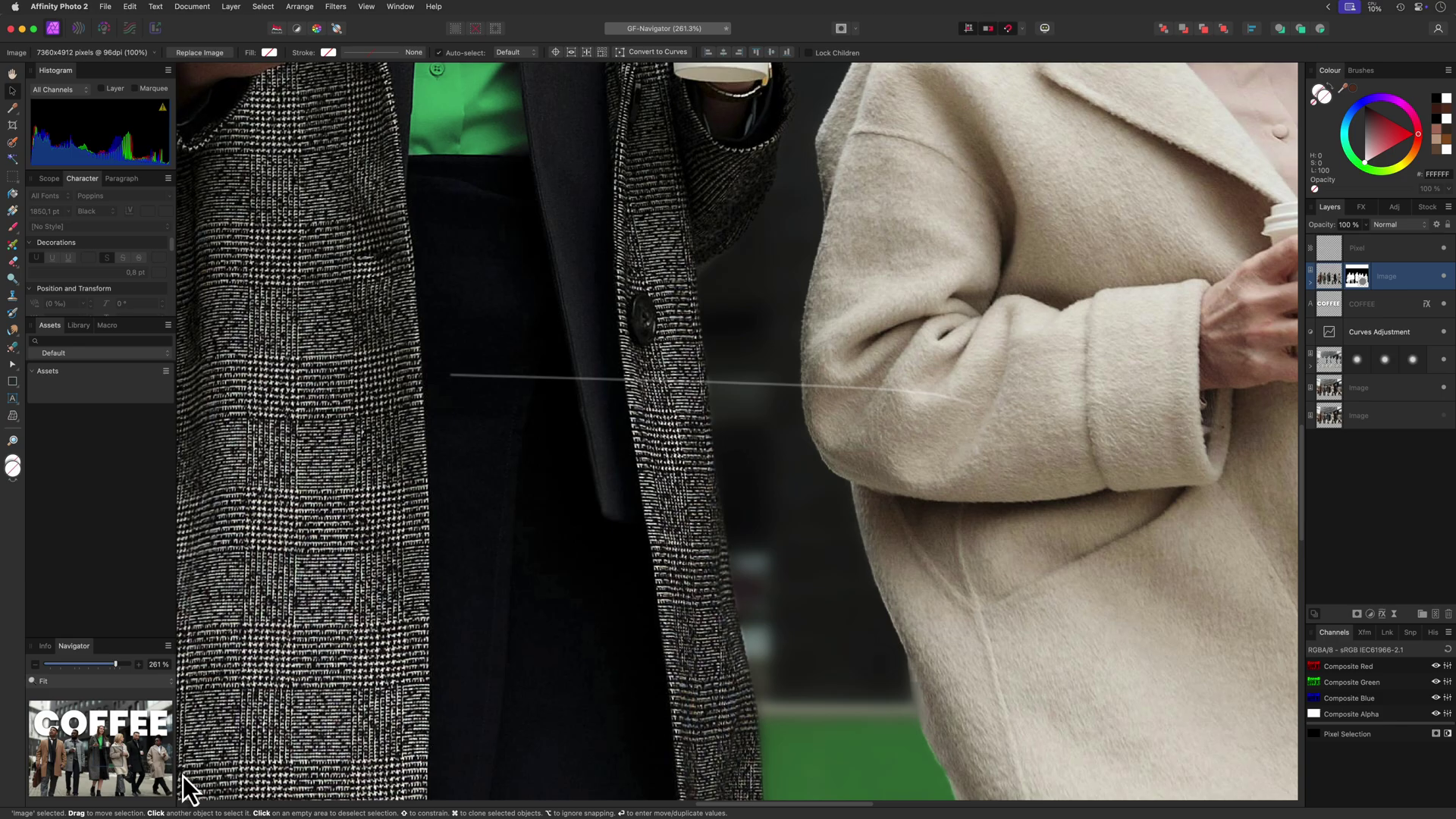
left_click(168, 645)
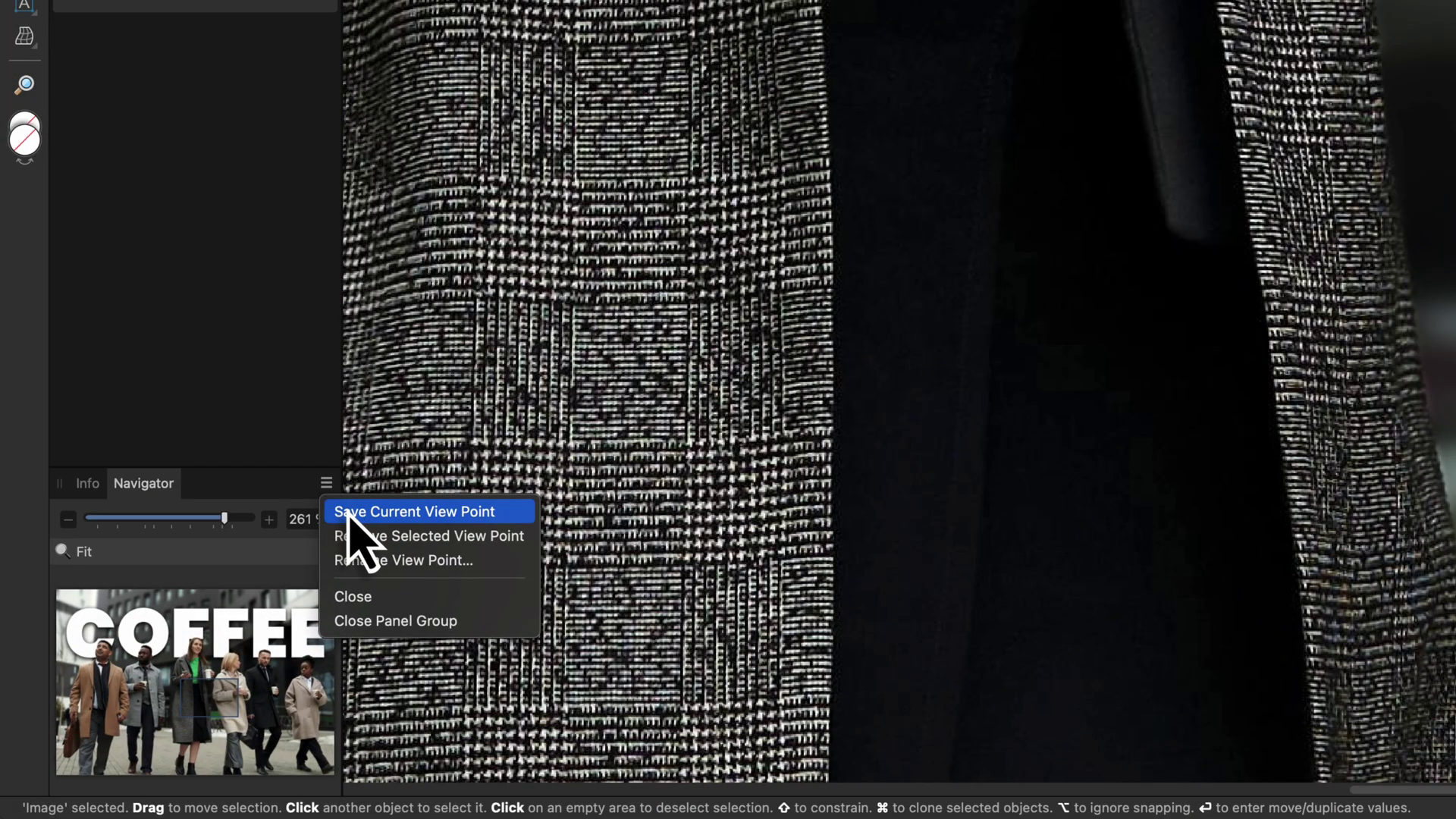
left_click(351, 513)
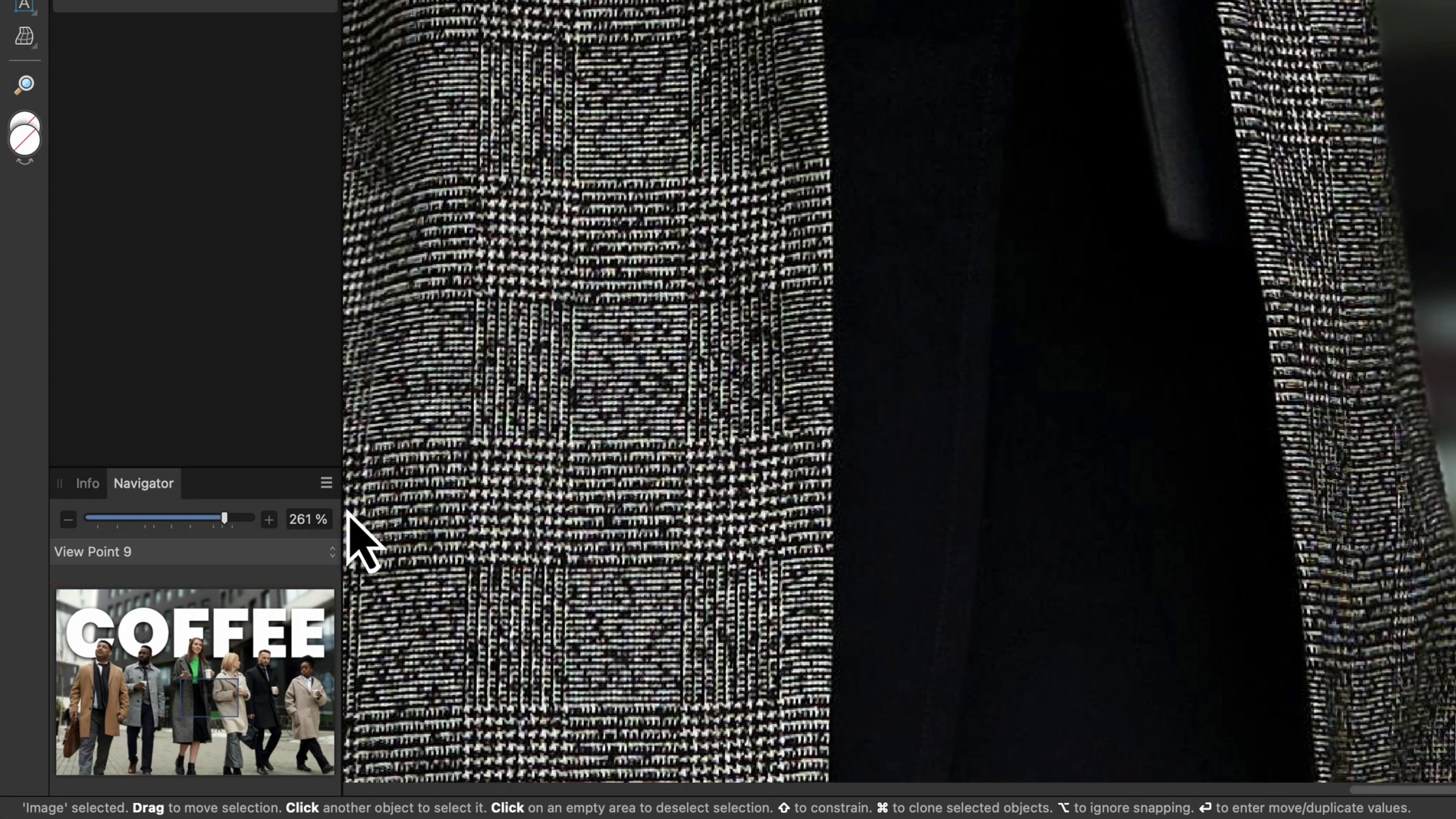
left_click(326, 484)
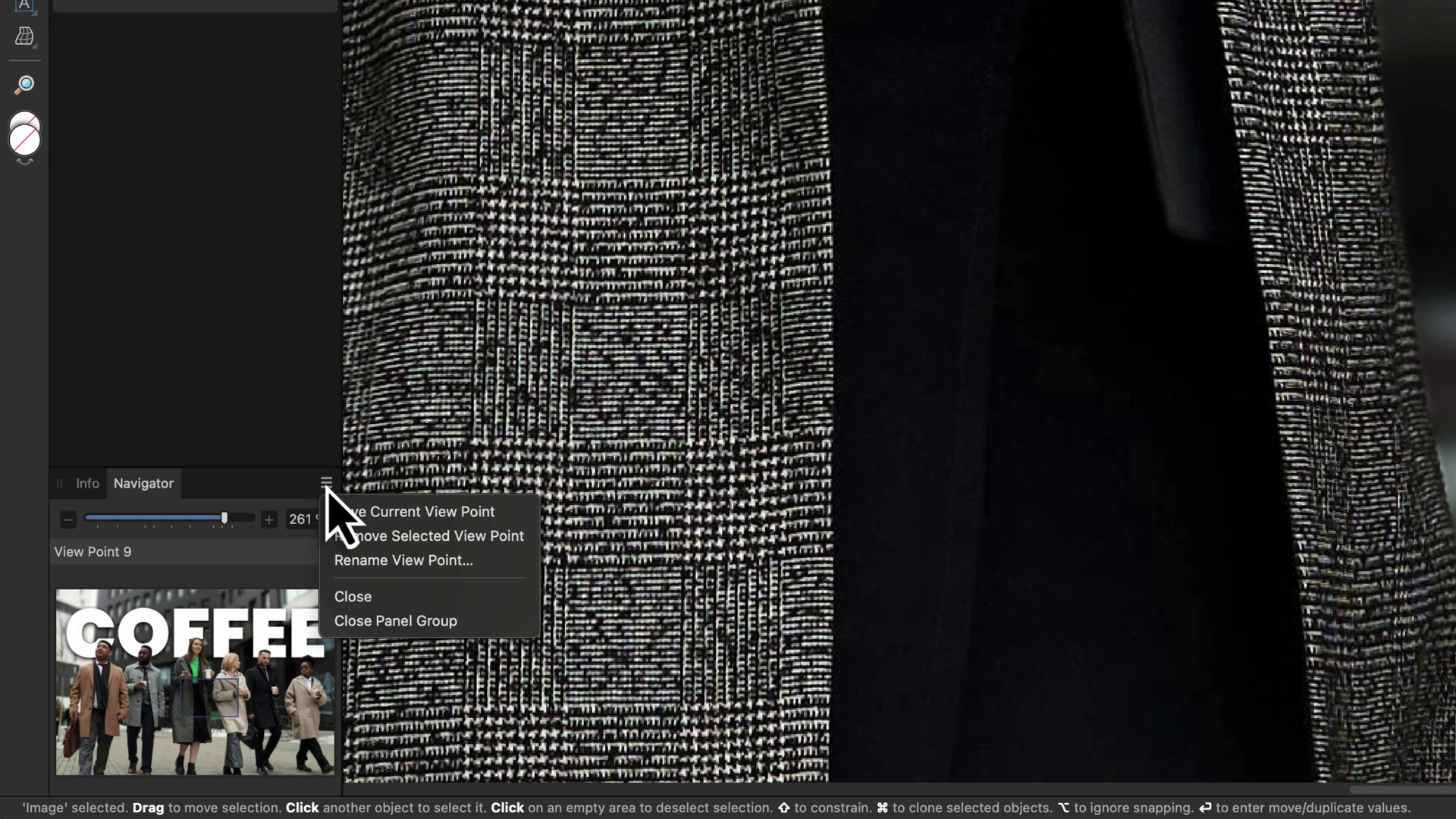
- Rename View Point 9 to 'Remove white line'
left_click(366, 560)
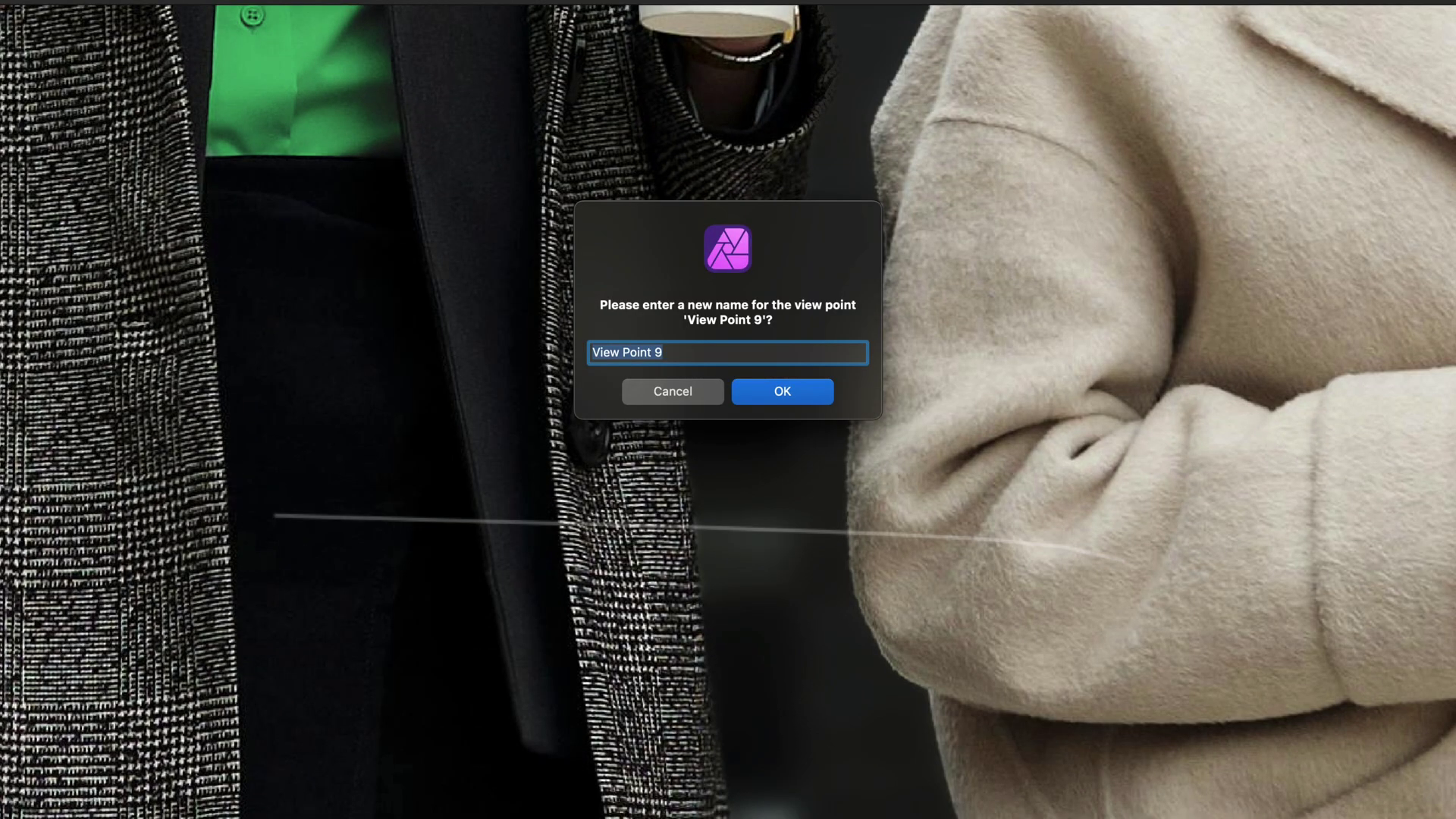
type("Remove white line")
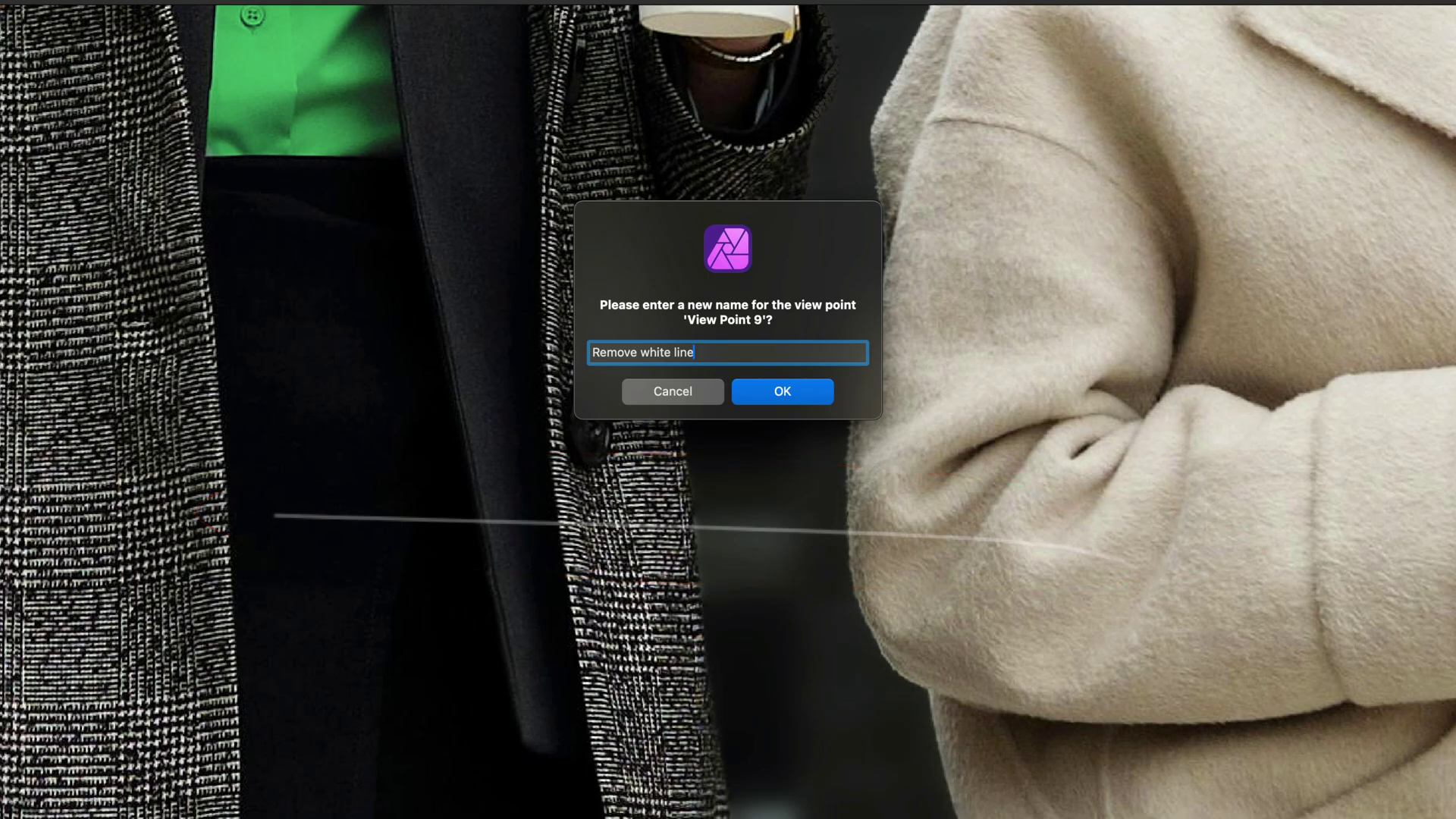
key("Return")
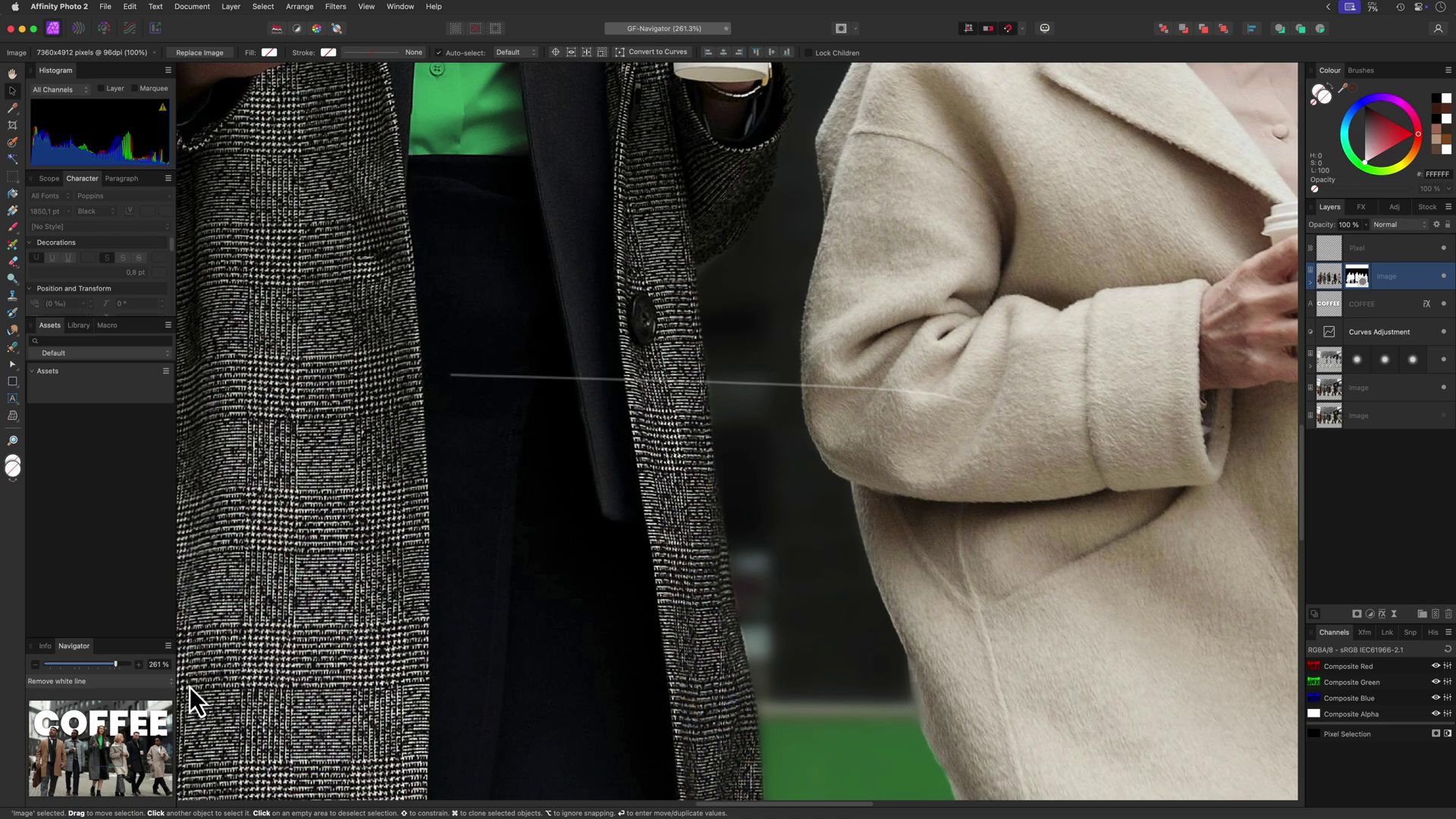
- Save and reopen the COFFEE document, then jump to the 'Remove white line' view point
left_click(104, 6)
left_click(144, 193)
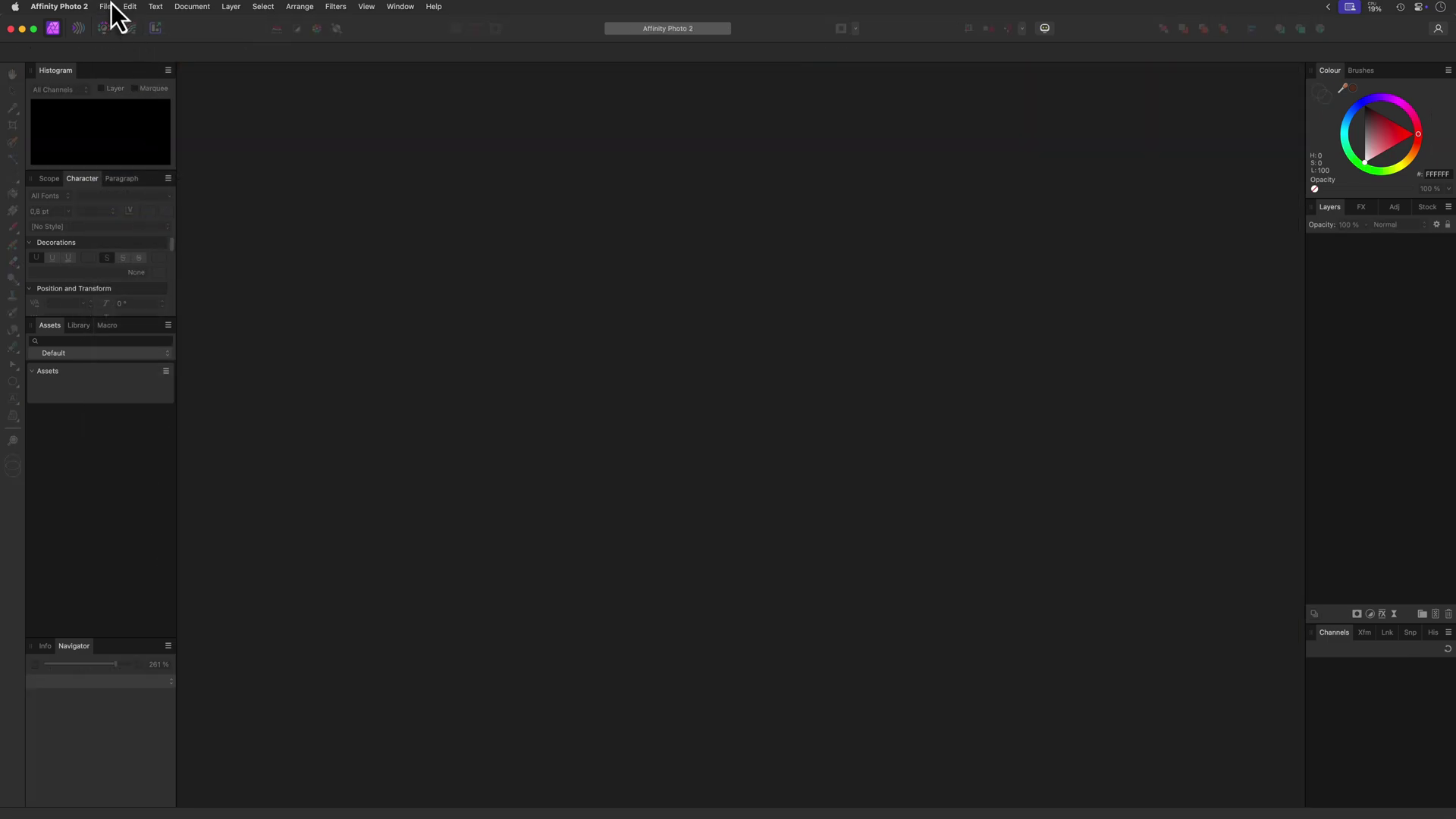
left_click(107, 6)
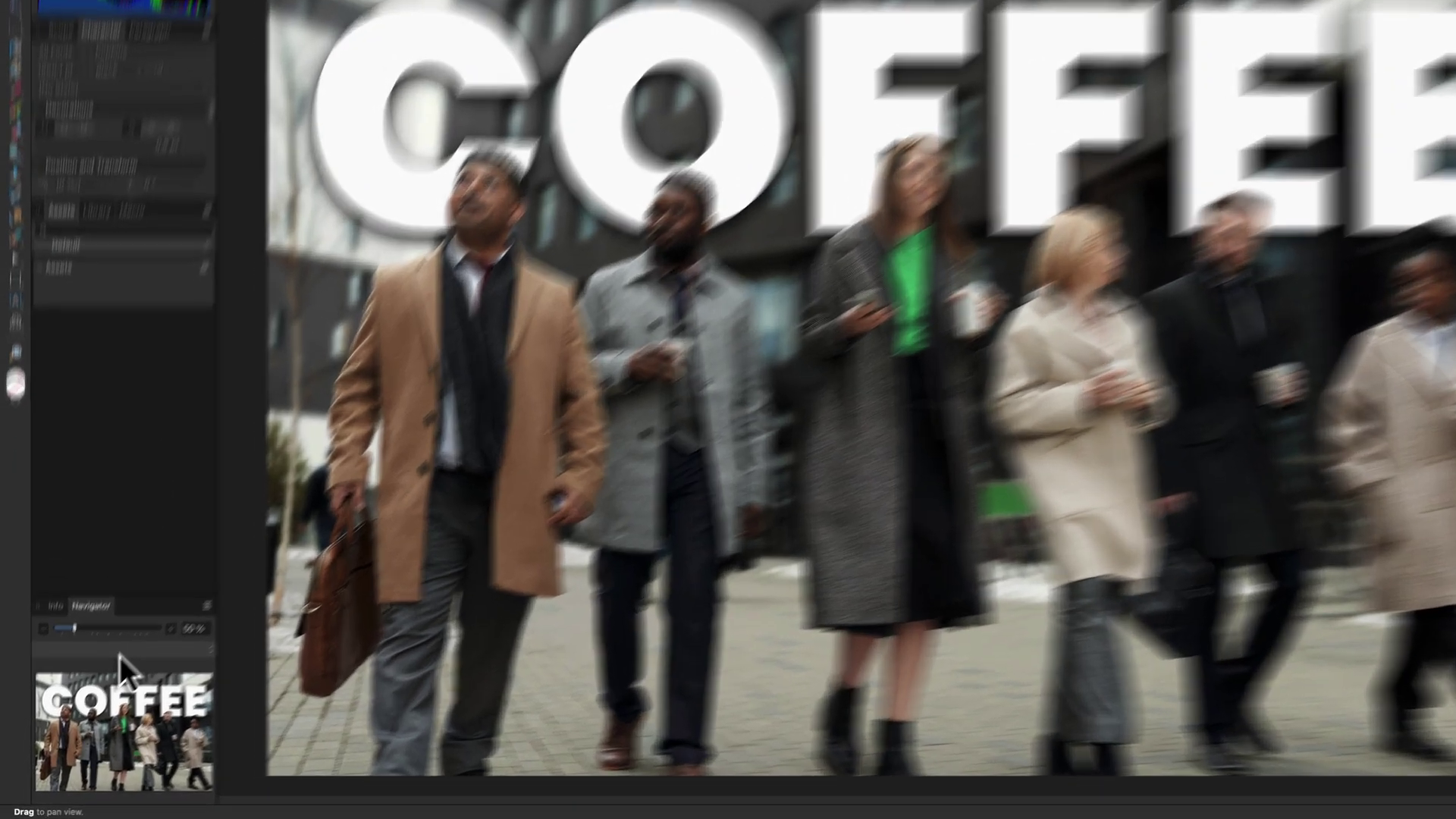
left_click(97, 687)
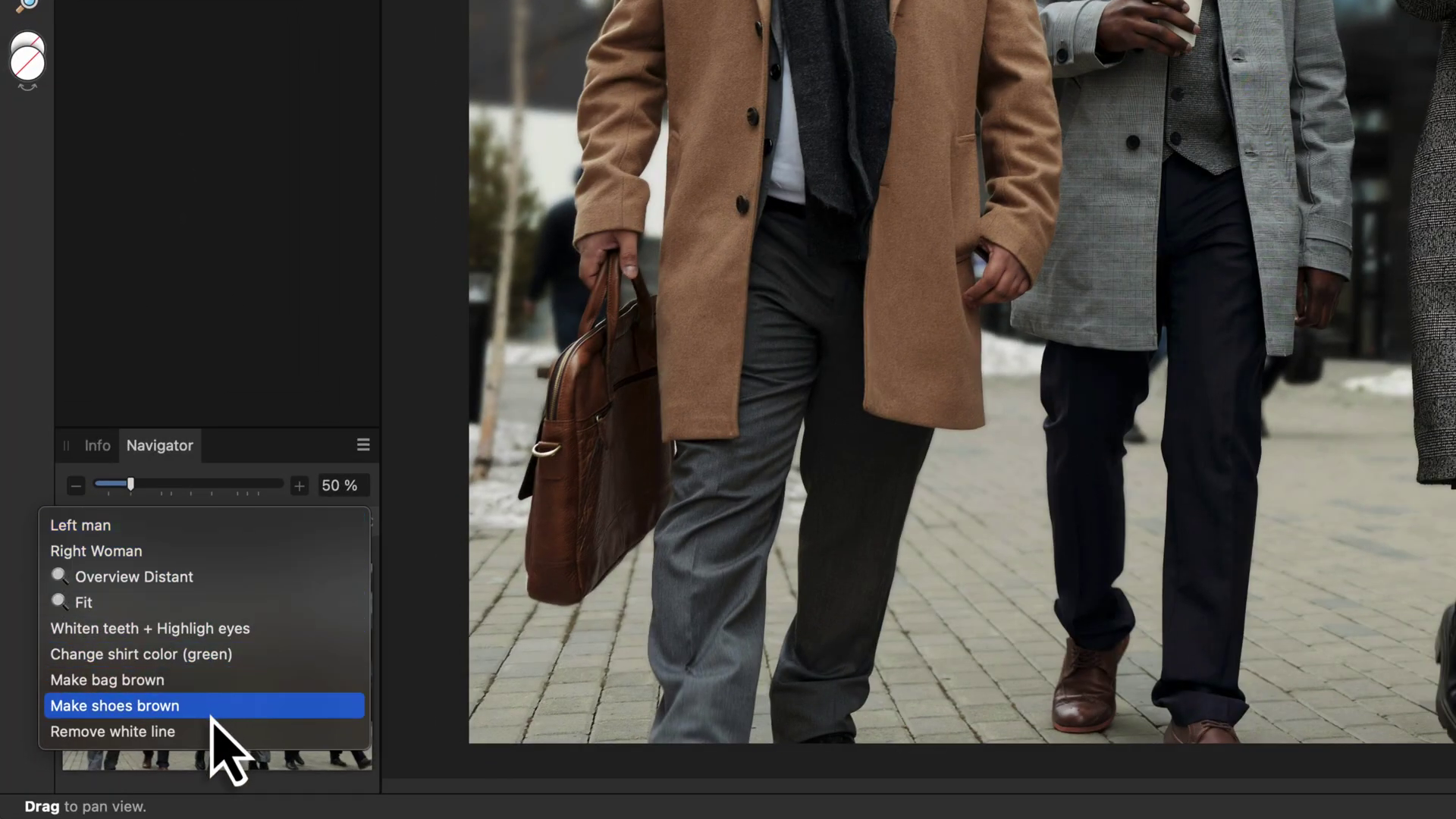
left_click(212, 731)
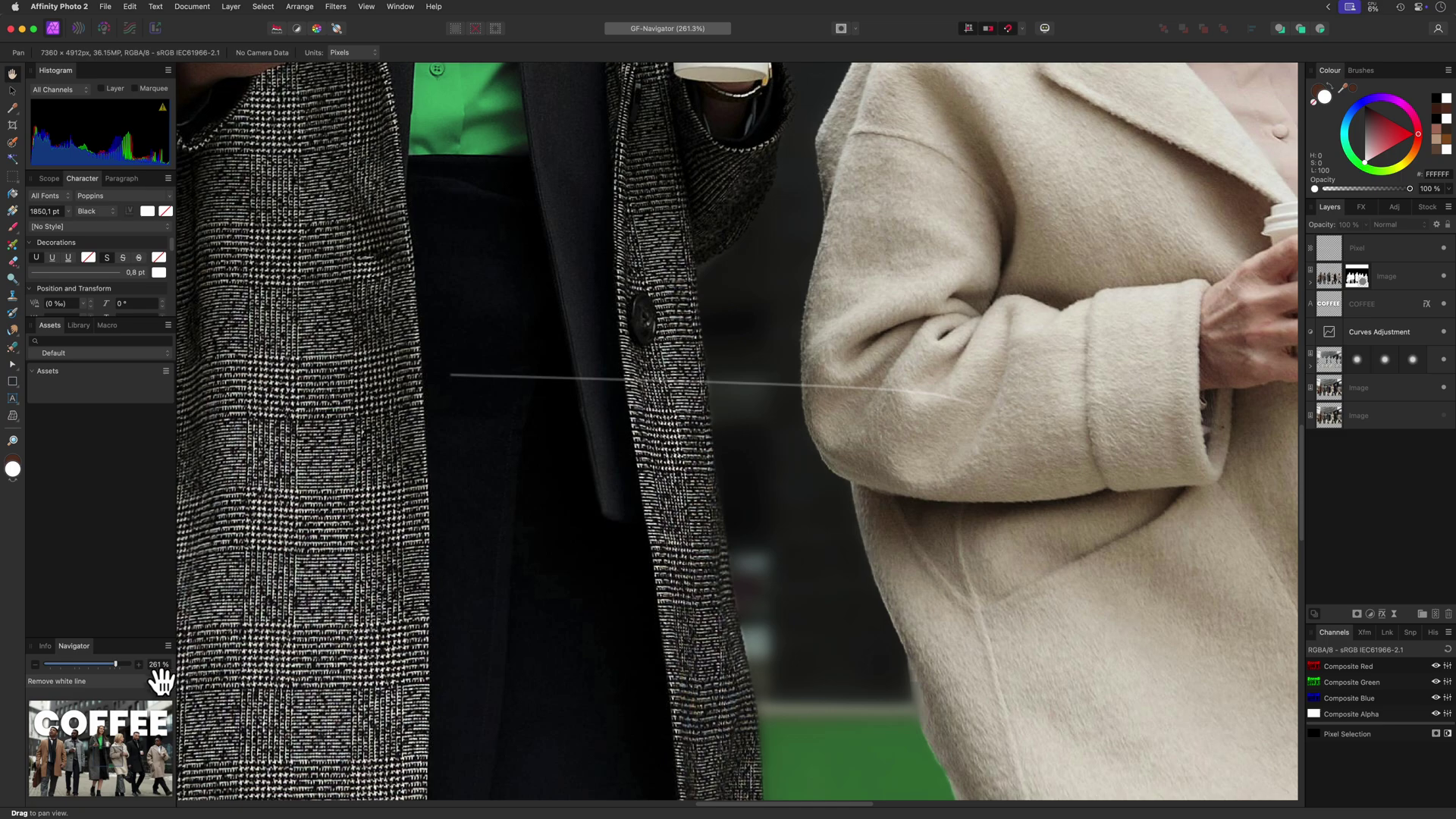
- Jump to the 'Whiten teeth + Highligh eyes' view and add a pixel layer above Image
left_click(91, 684)
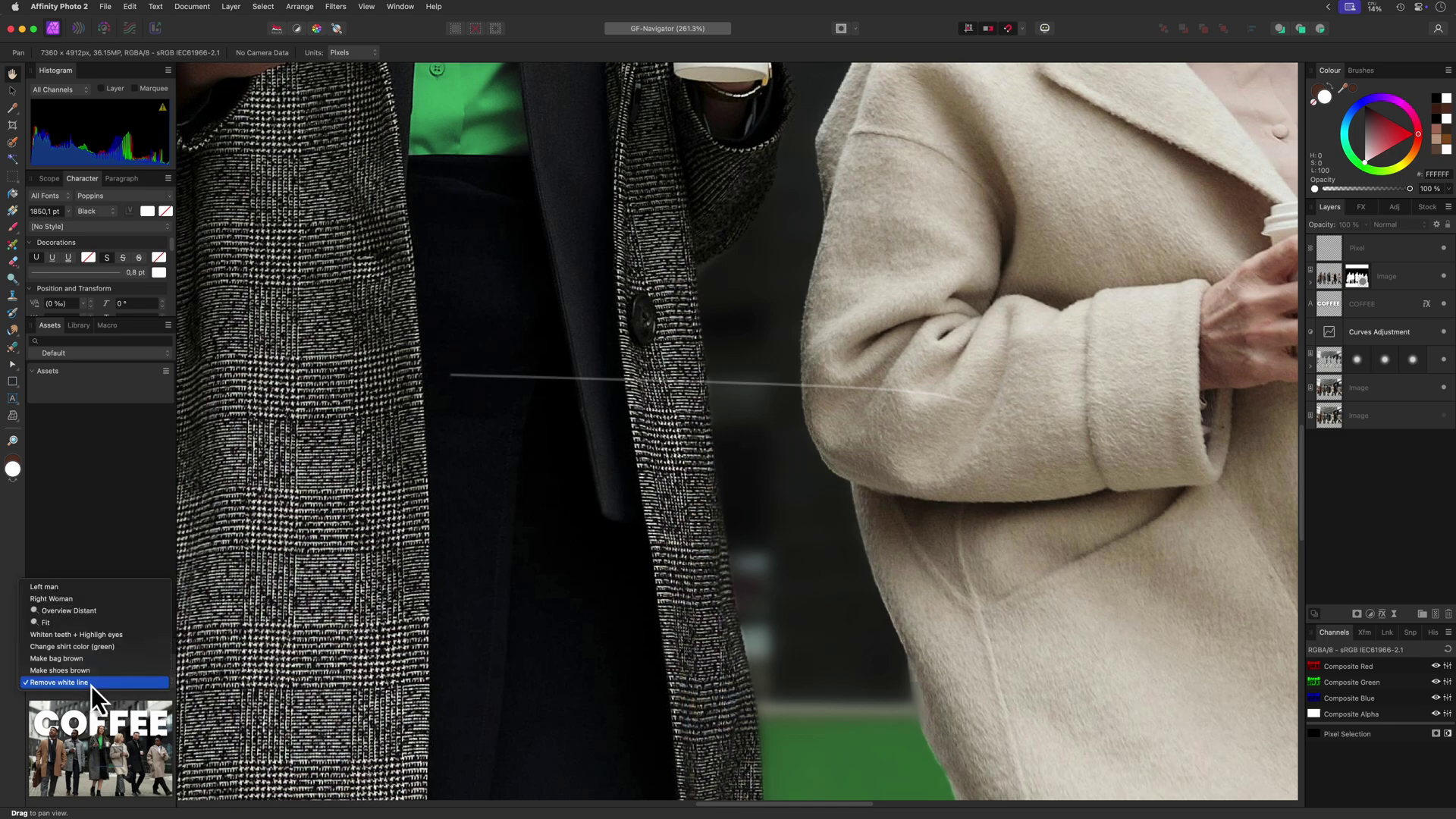
left_click(94, 636)
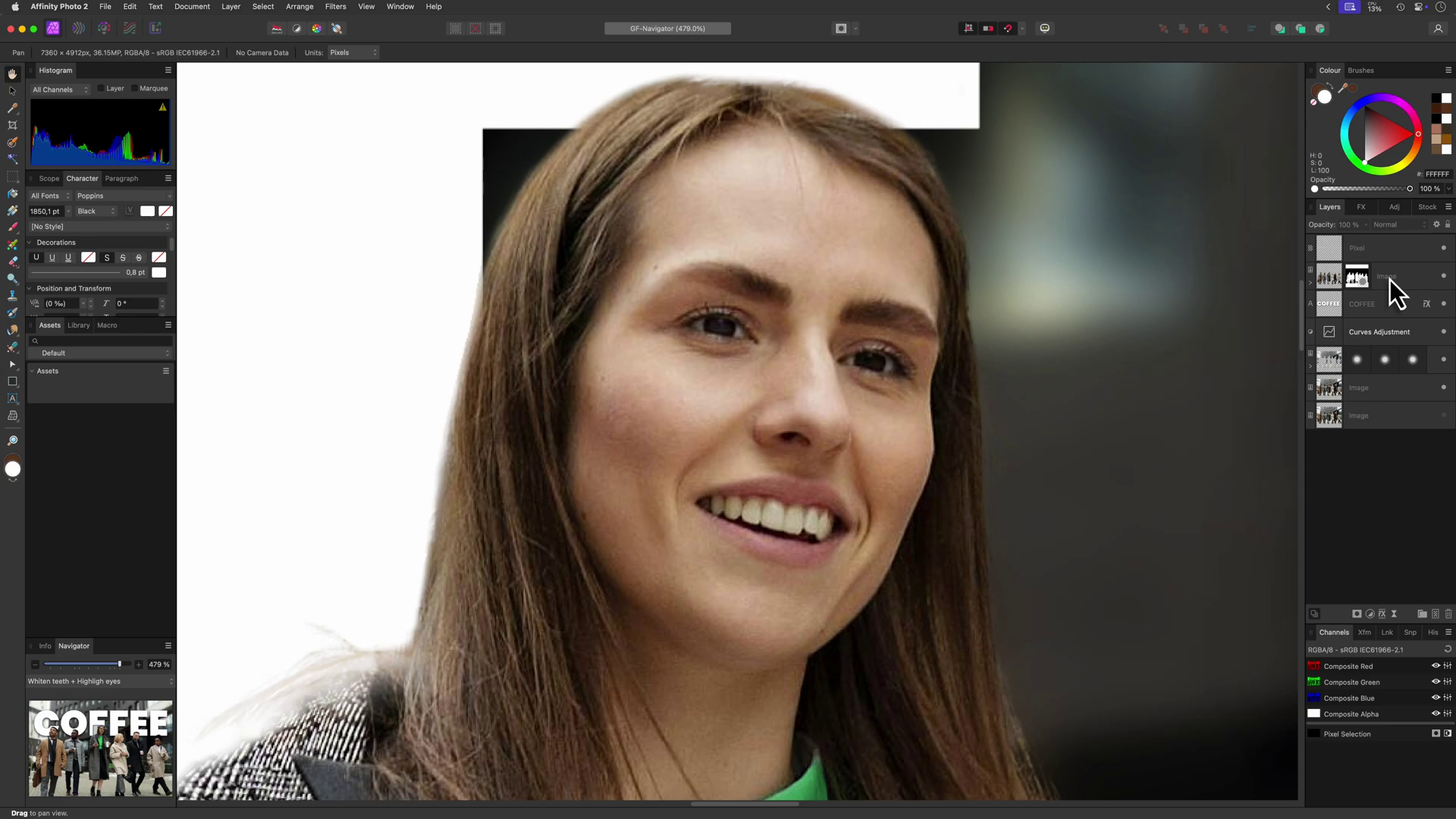
left_click(1389, 279)
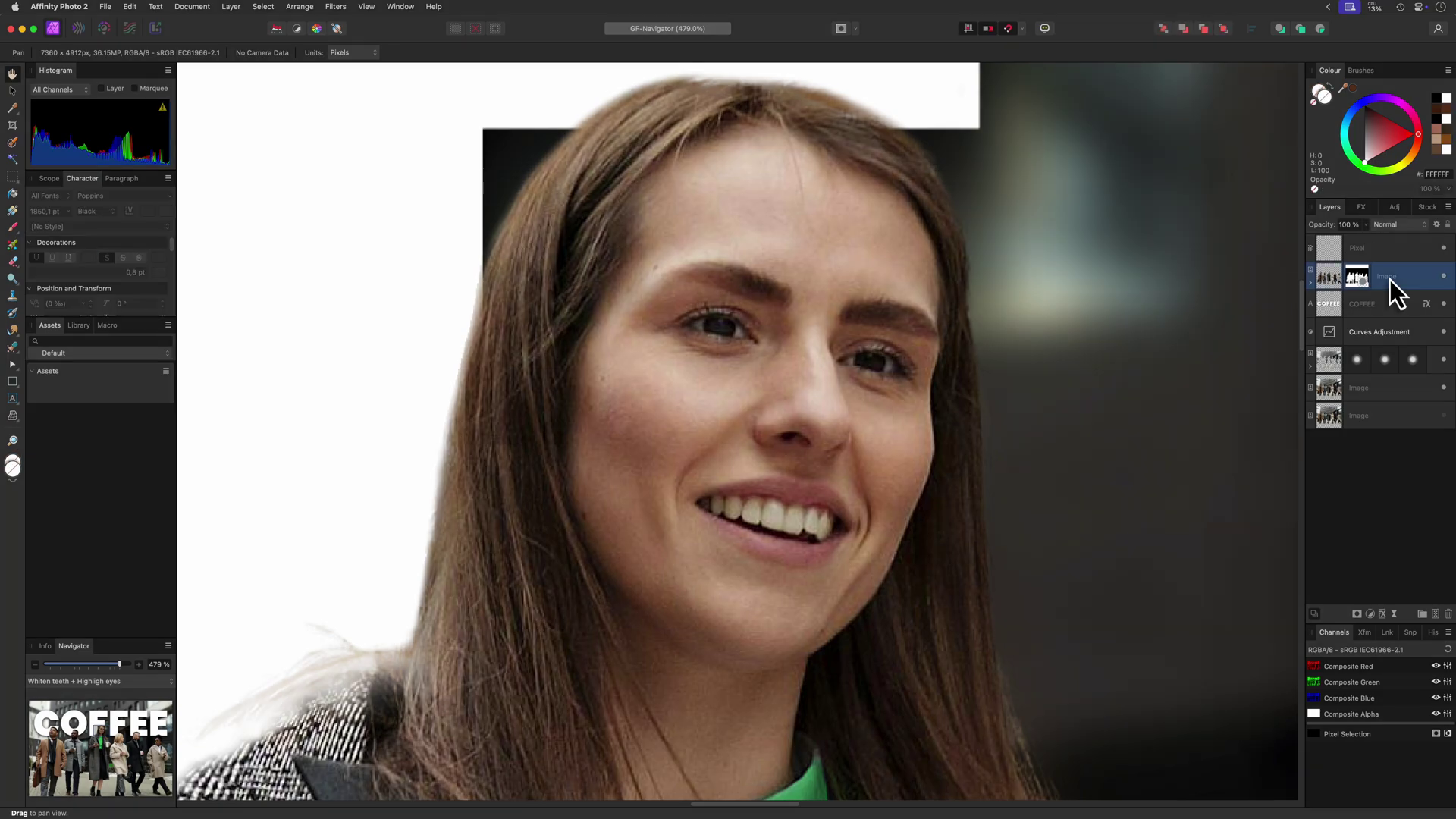
left_click(1433, 614)
- Set the new layer to Soft Light and ready the Brush at 9% flow, 8 px
key("b")
left_click(1389, 226)
left_click(1390, 387)
key("shift+0")
key("shift+9")
scroll(868, 357, "up", 5)
key("bracketleft")
key("bracketleft")
key("bracketleft")
key("bracketleft")
key("bracketleft")
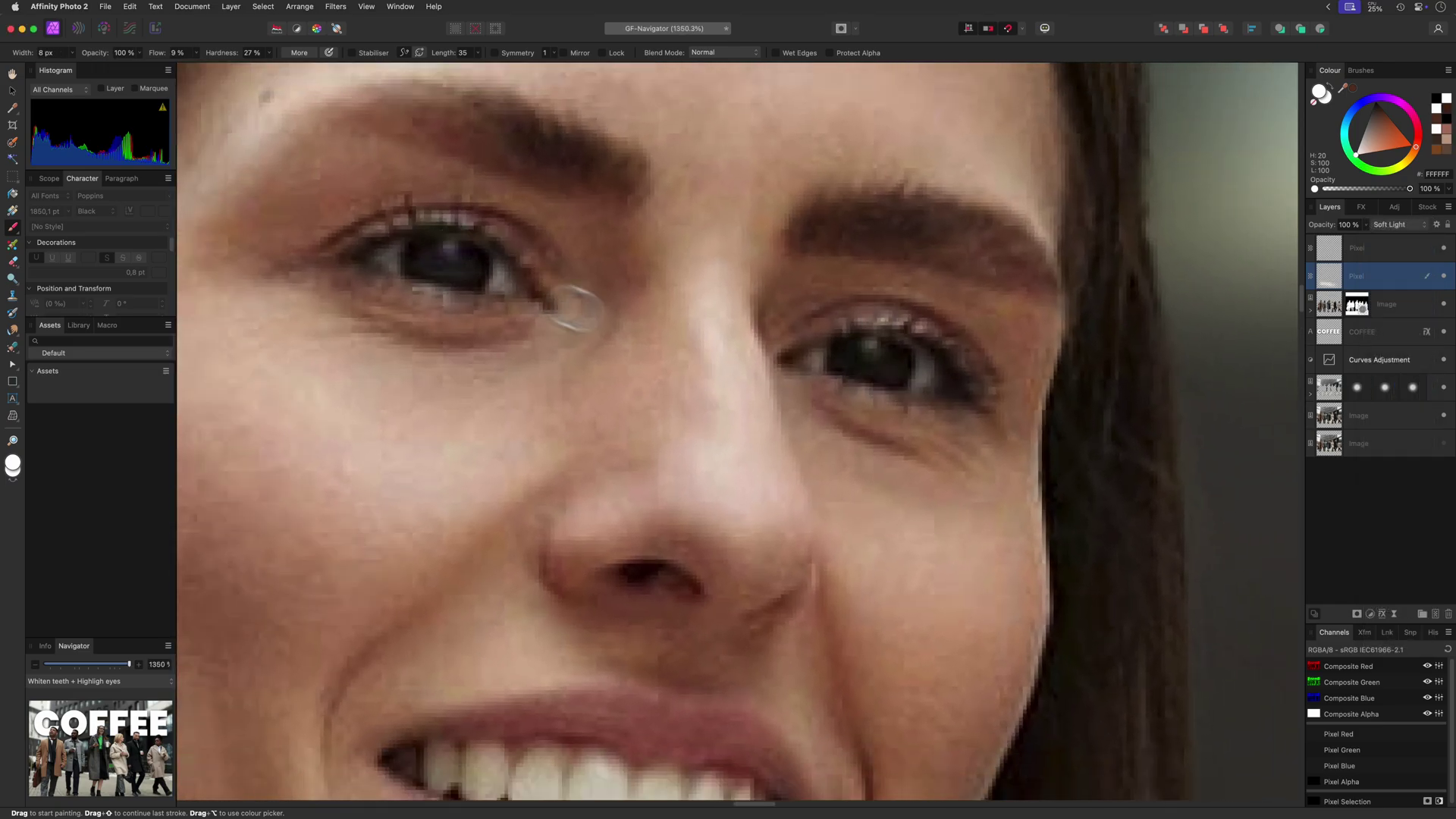
scroll(812, 413, "down", 4)
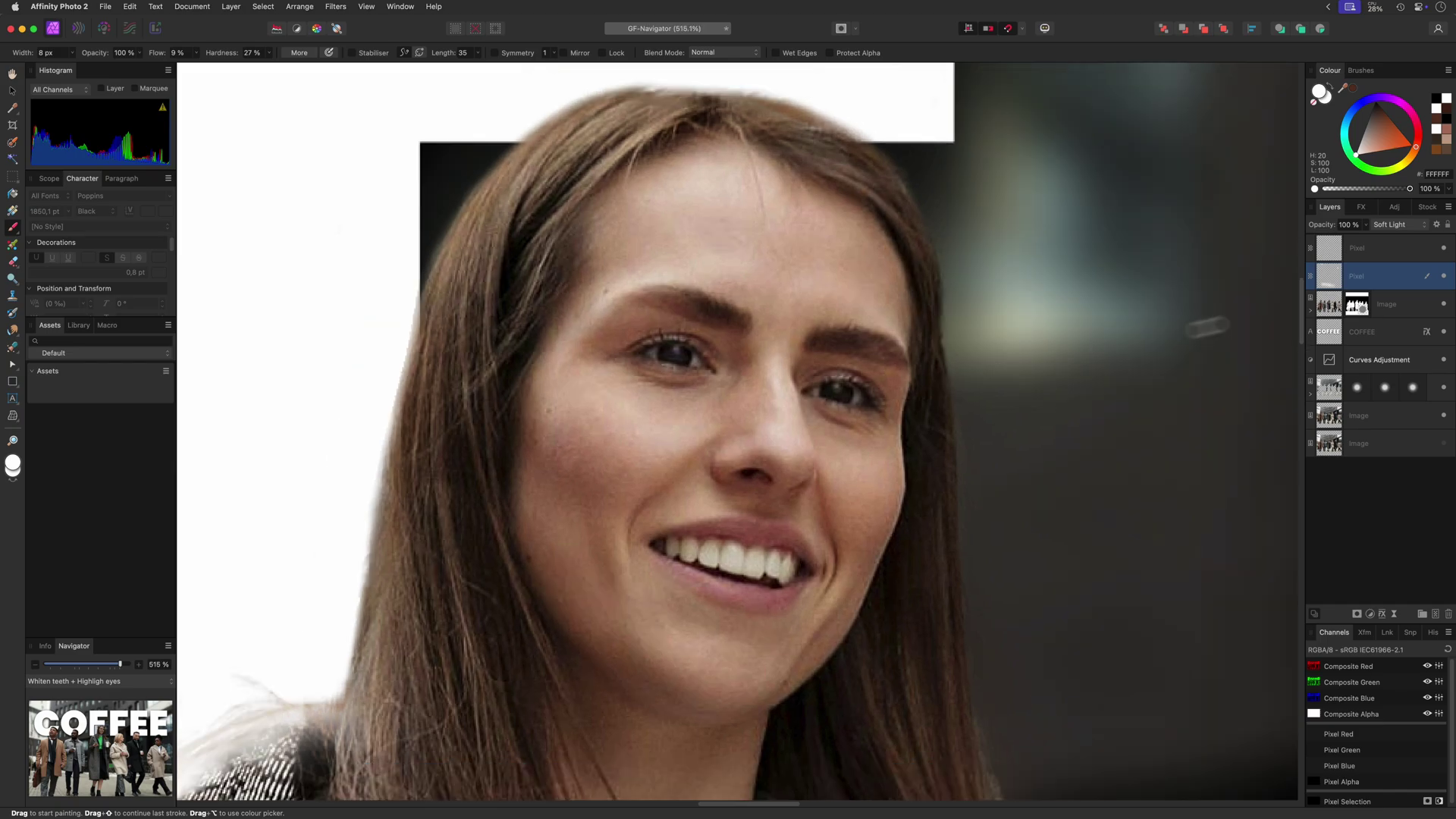
key("super+0")
- Rename the 'Whiten teeth + Highligh eyes' view point with a ✅ prefix
left_click(168, 646)
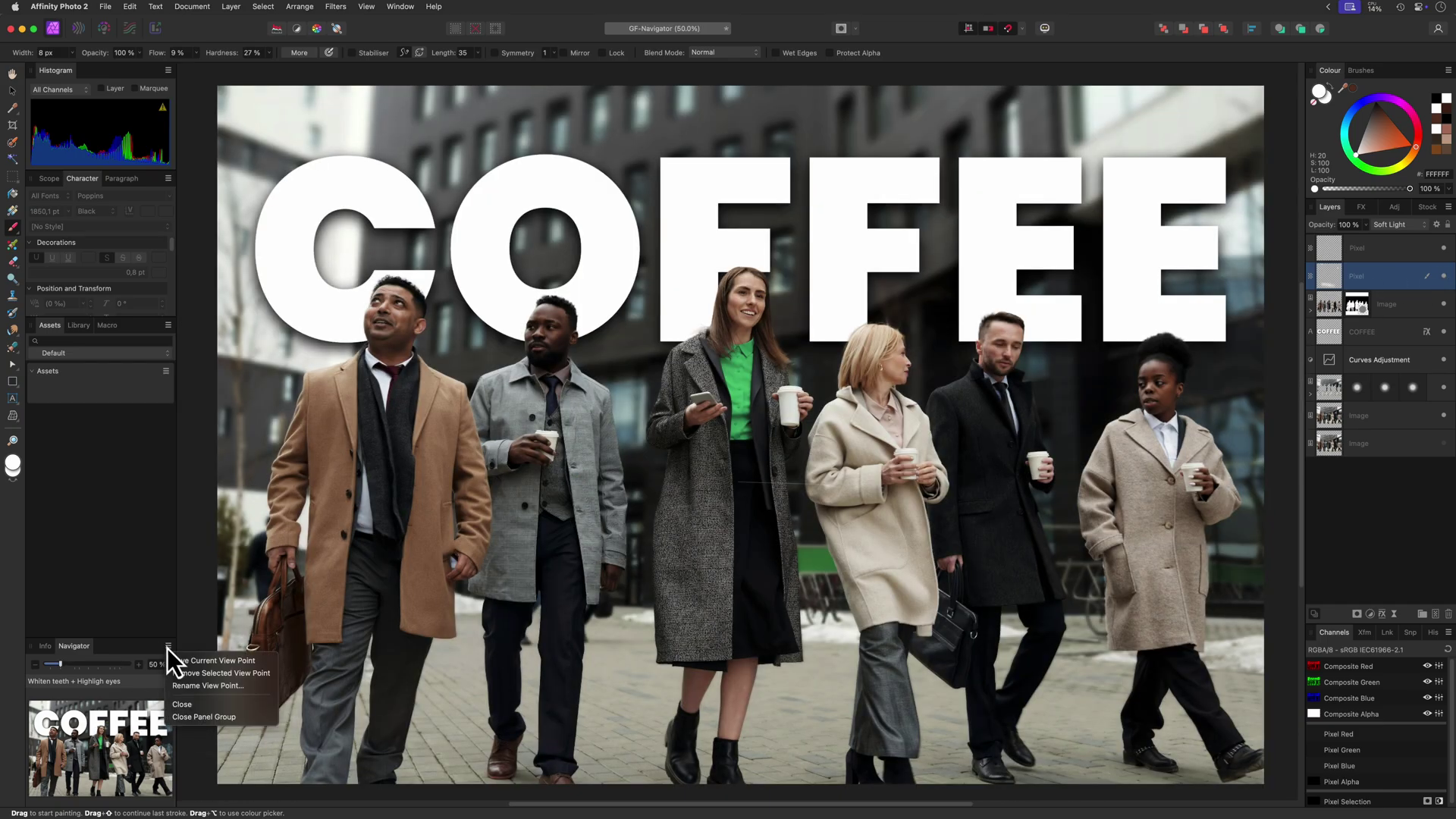
left_click(185, 690)
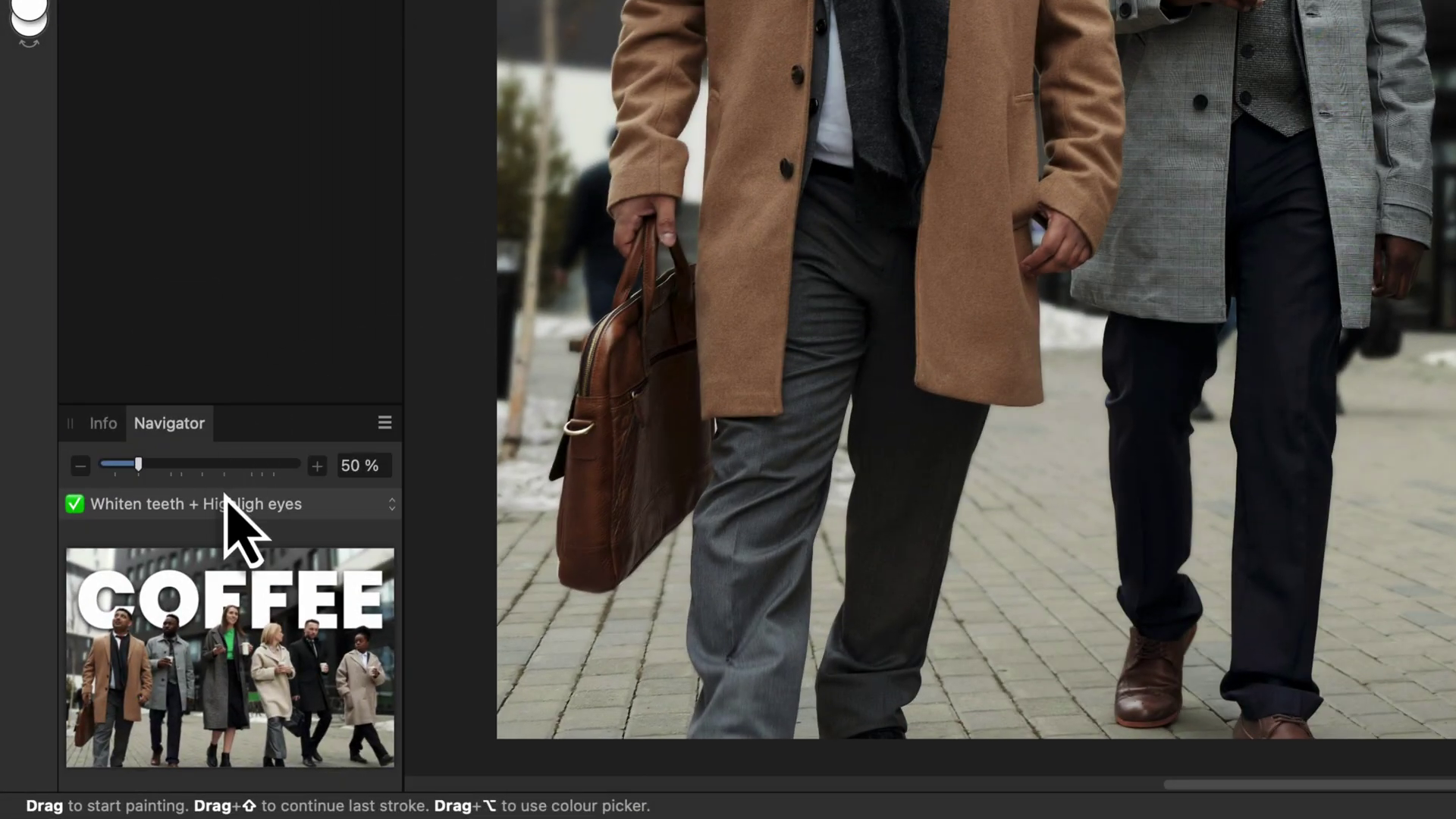
left_click(100, 681)
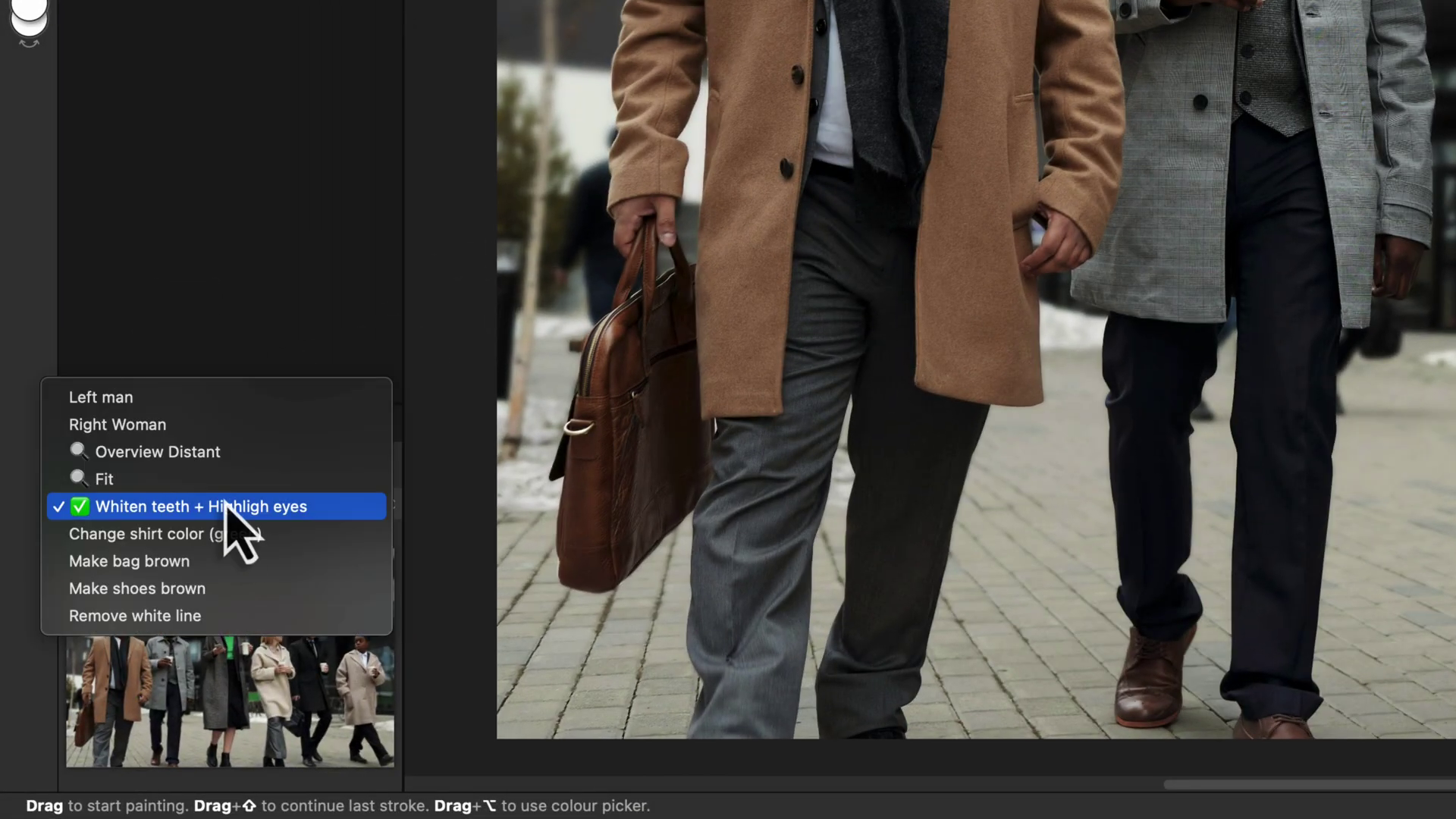
key("Down")
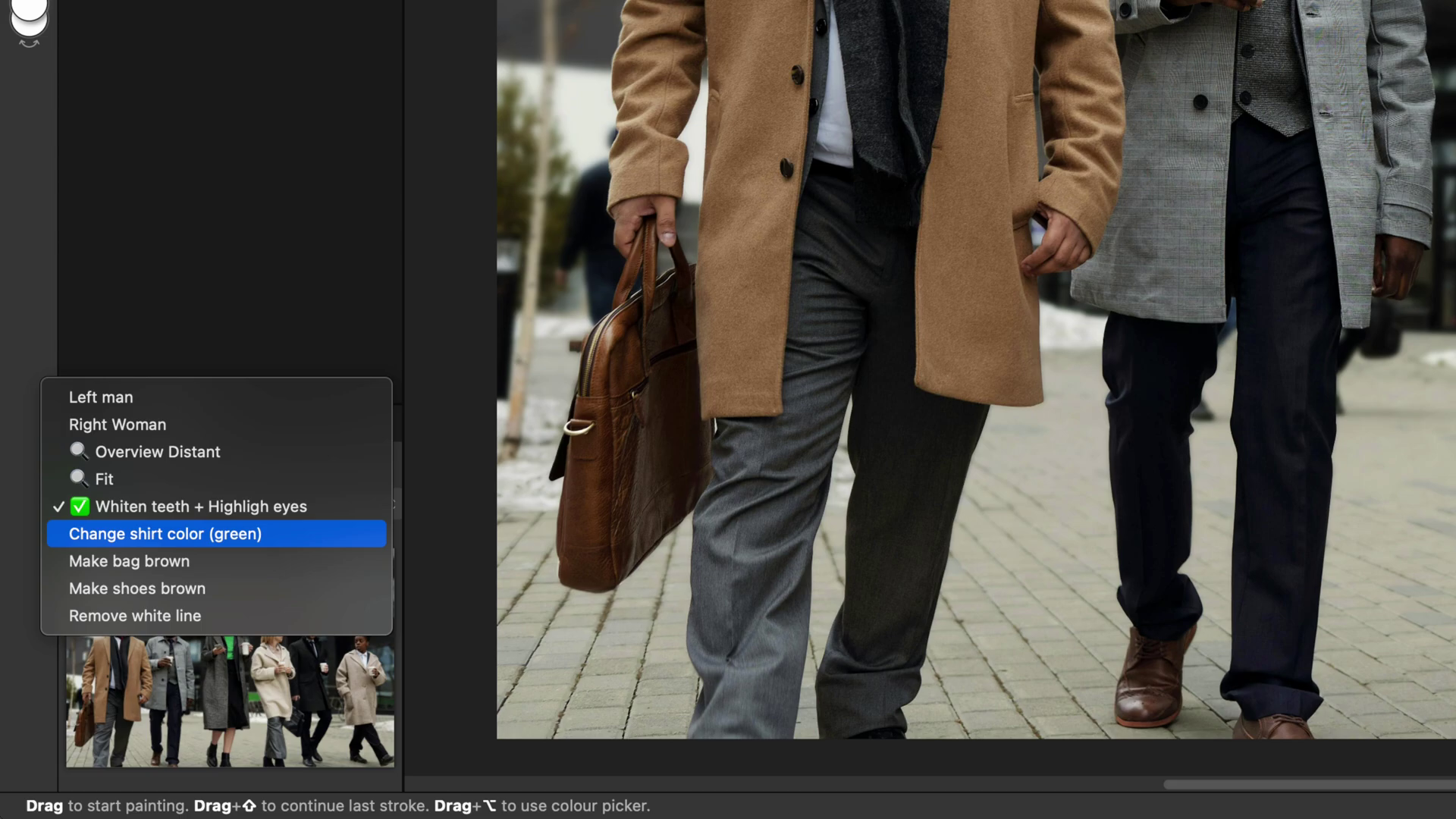
- Visit the green shirt view, then prefix the 'Make bag brown' view point name with ✅
key("Return")
key("Down")
key("Return")
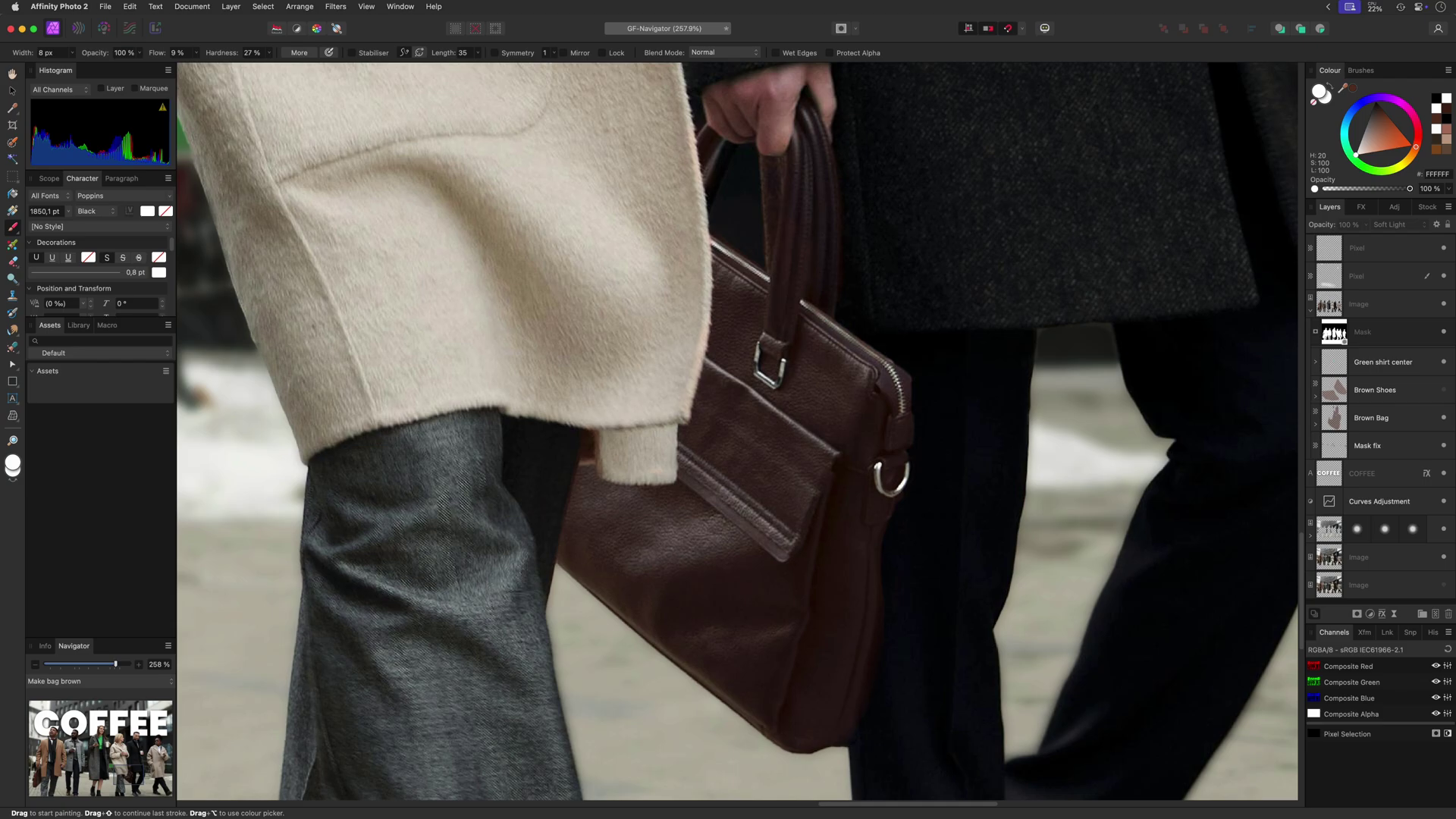
left_click(168, 646)
left_click(208, 685)
key("Left")
type("✅")
key("Return")
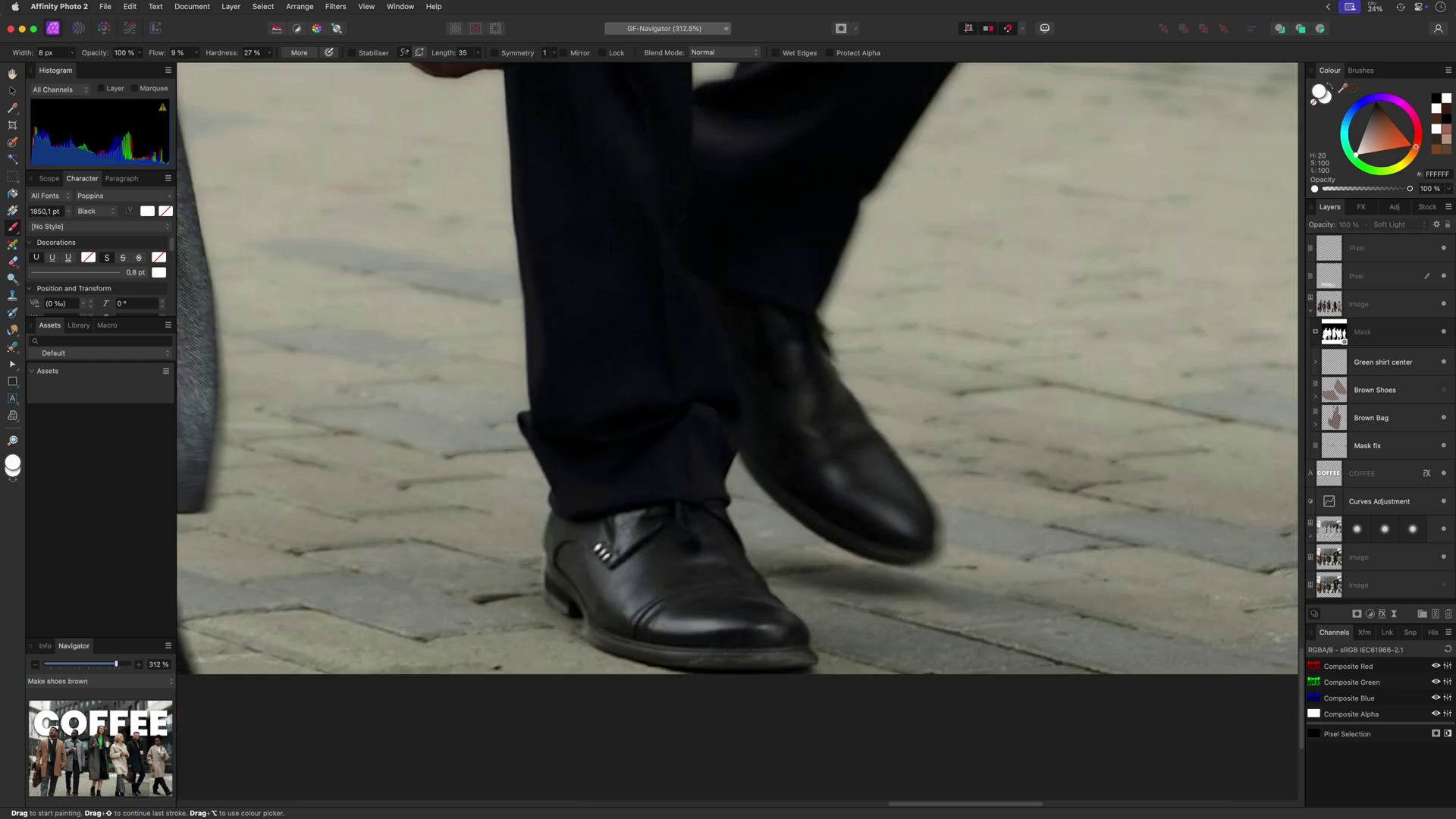
- Prefix the 'Make shoes brown' view point name with a ✅ tick
left_click(168, 645)
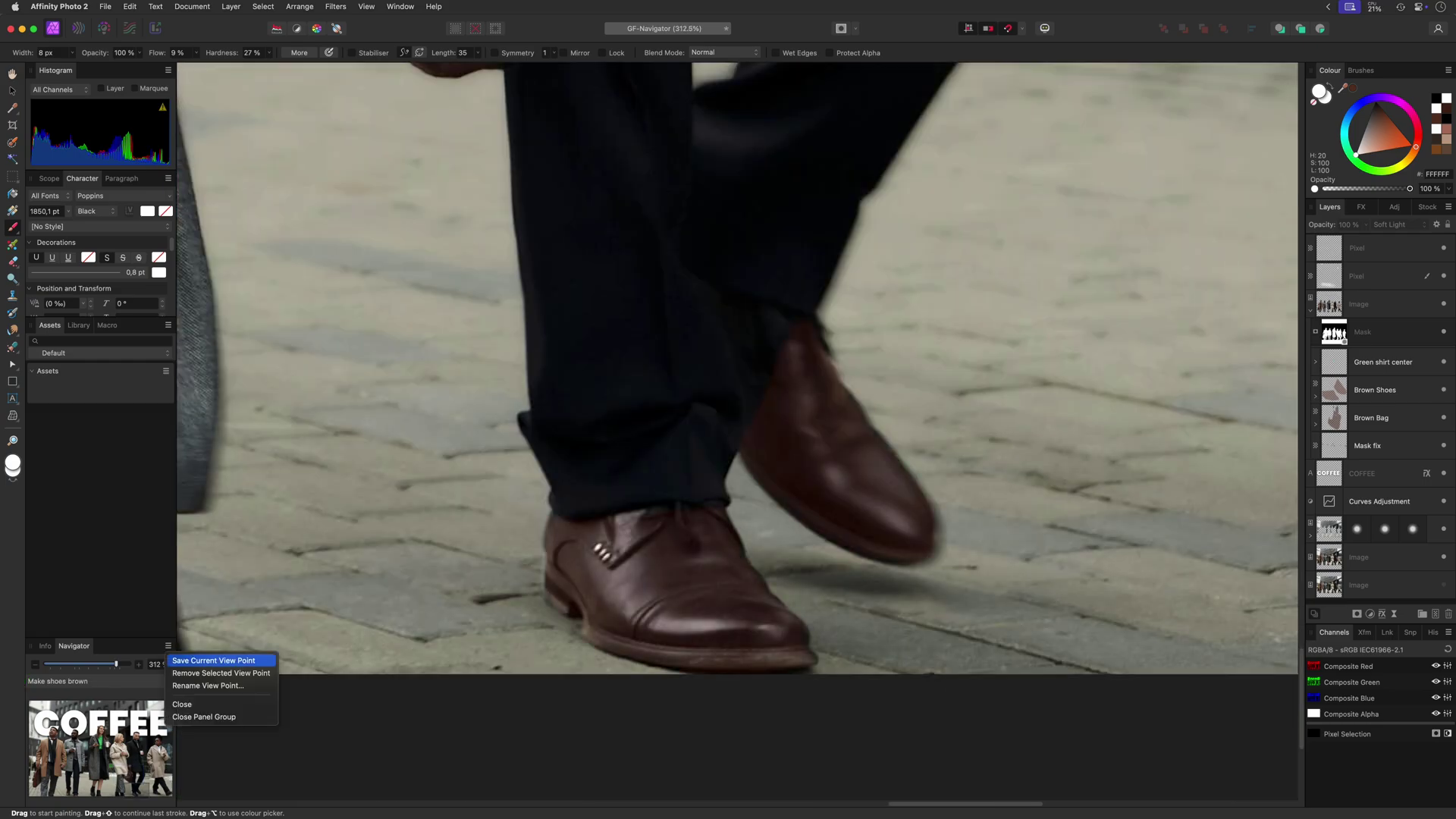
left_click(220, 660)
key("Return")
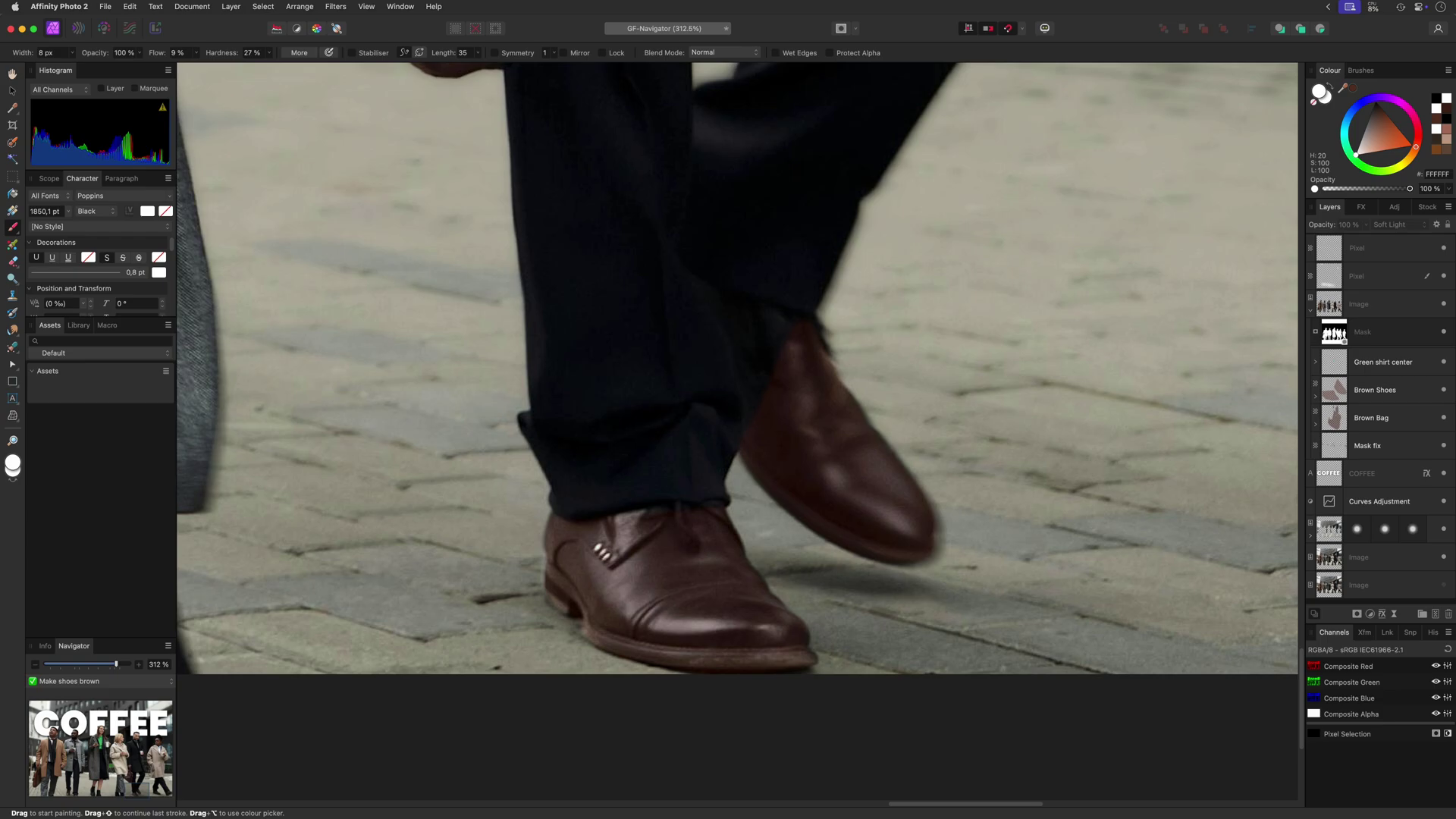
left_click(138, 681)
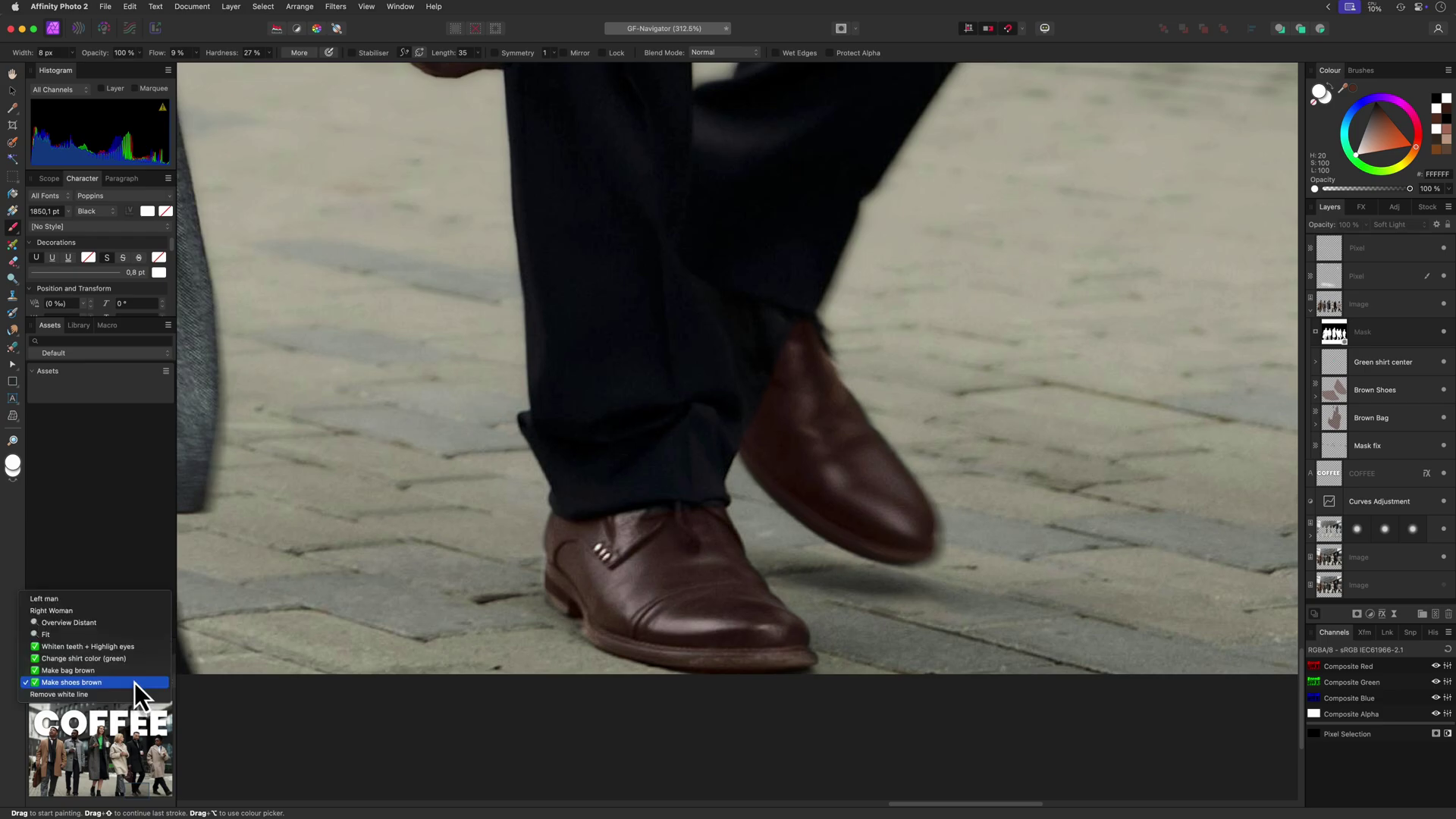
- At the Remove white line viewpoint, delete the top Pixel layer holding the stray white line
left_click(129, 695)
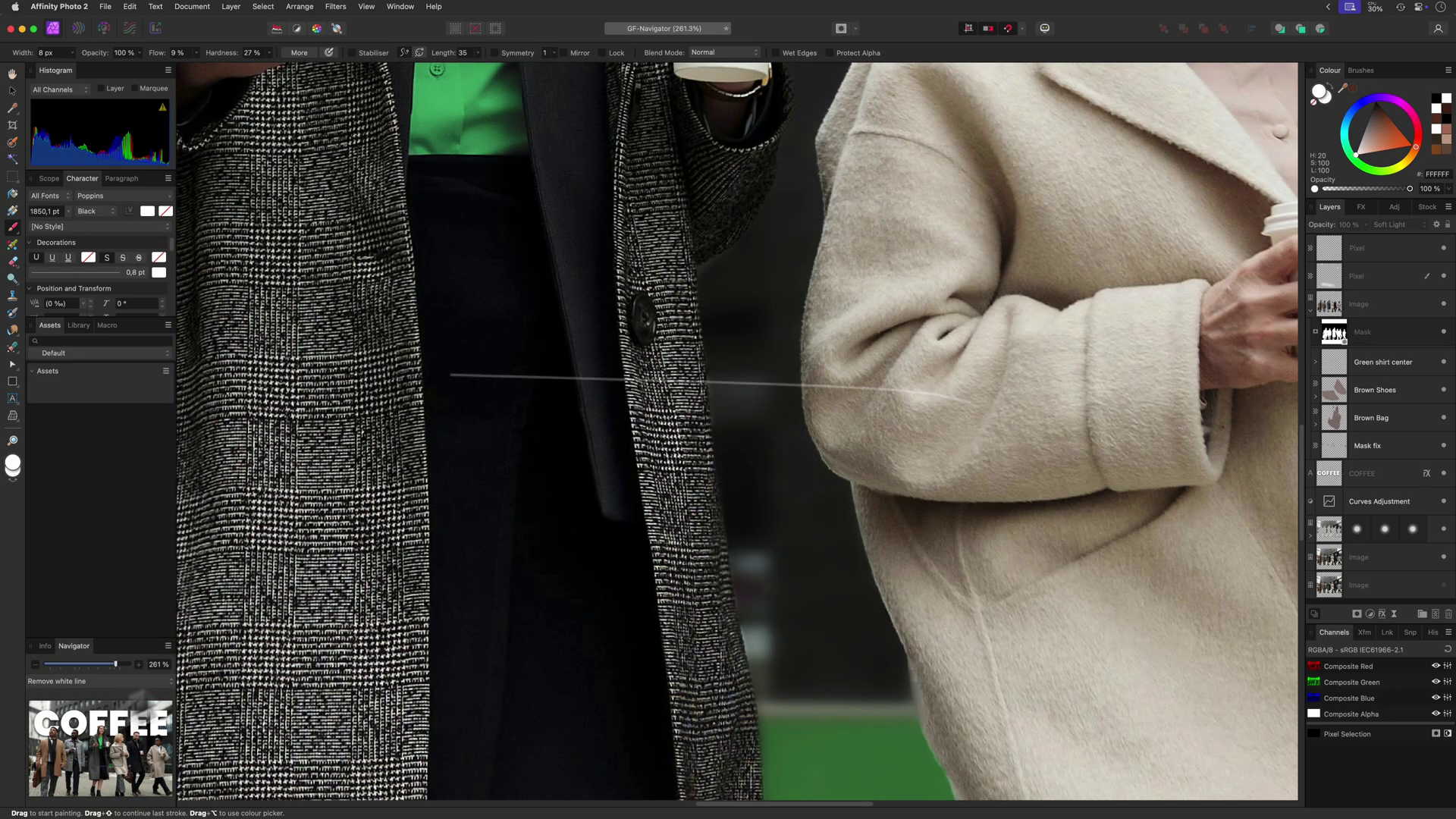
left_click(1390, 259)
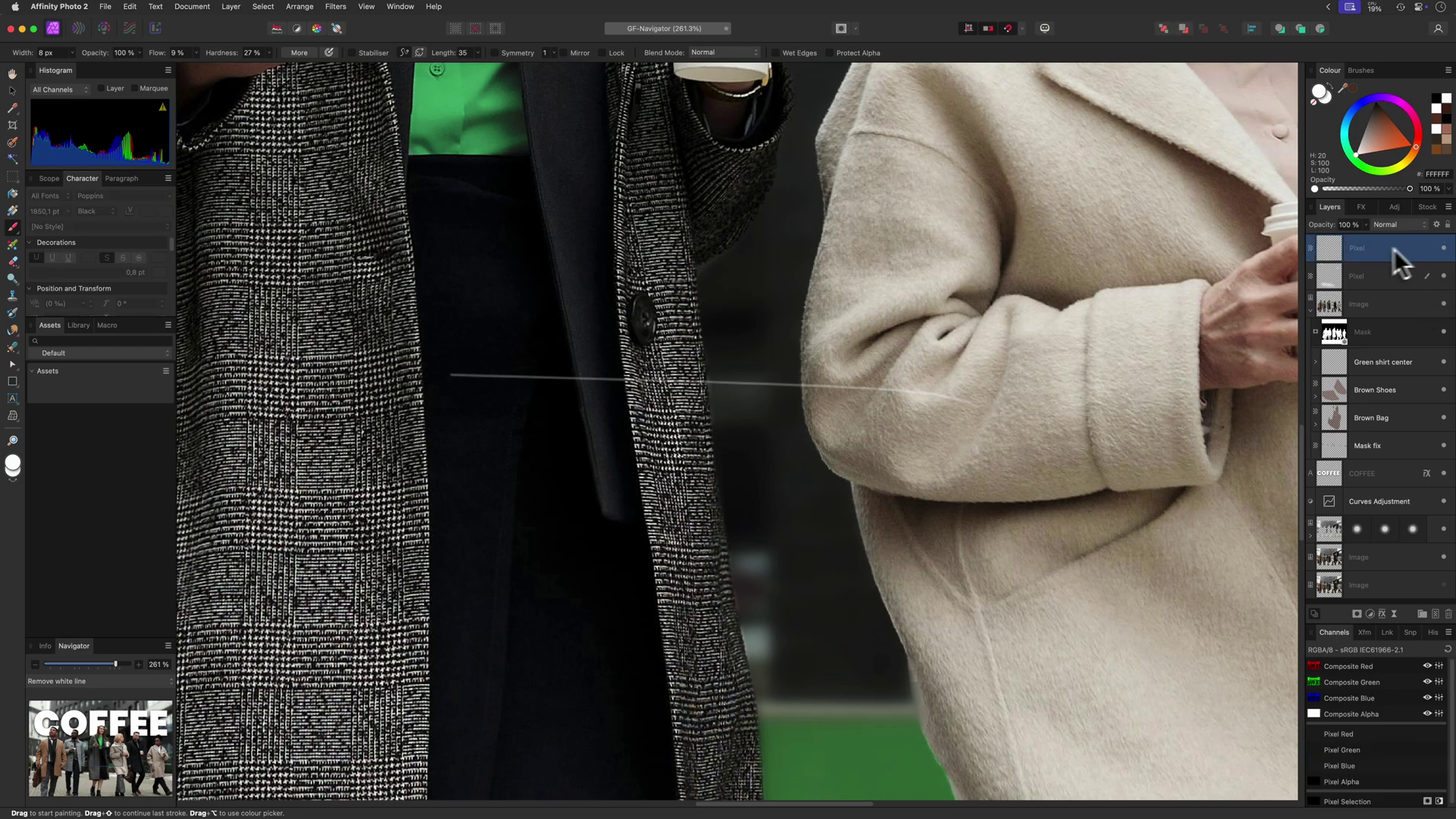
key("Delete")
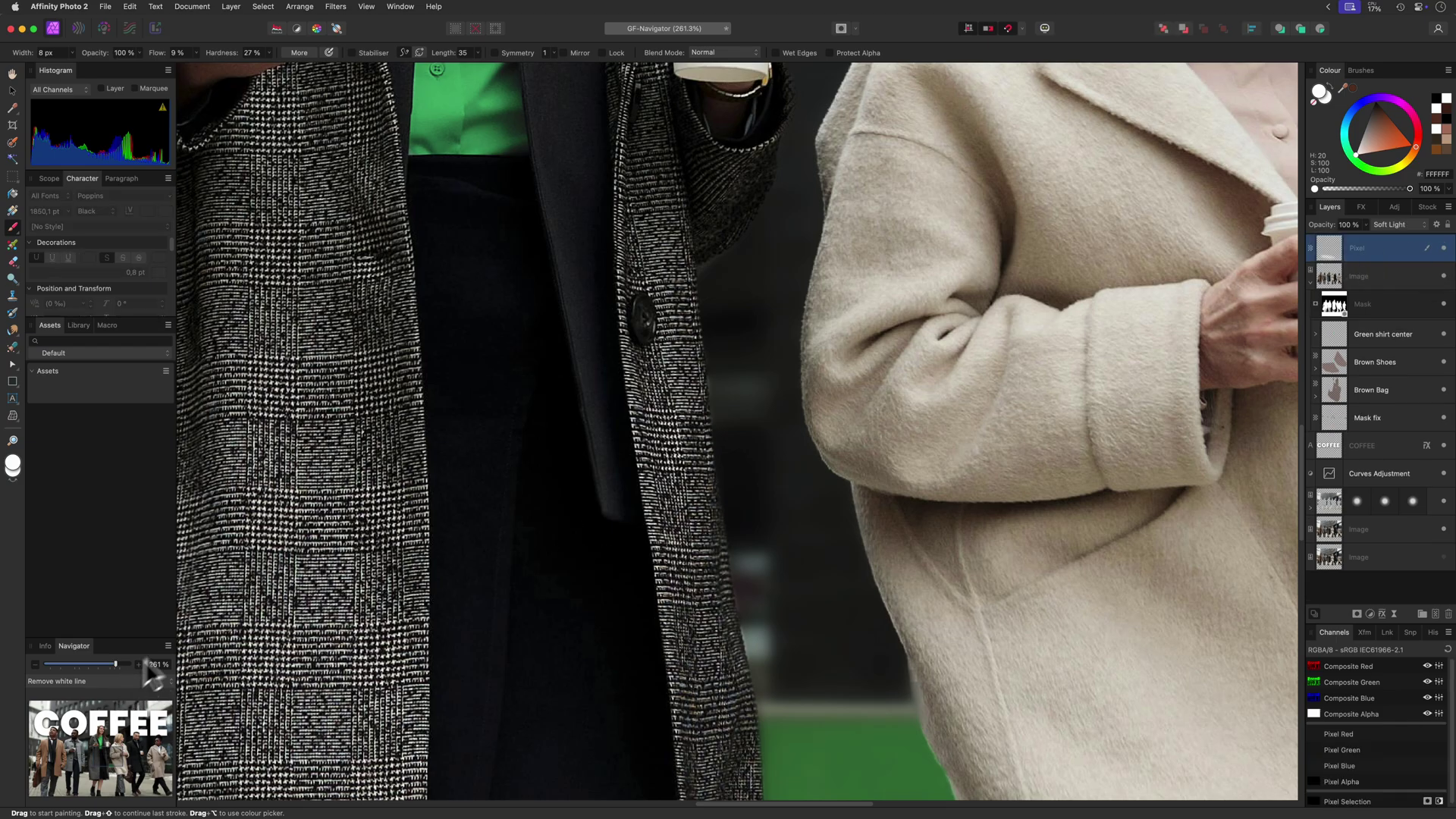
- Remove the finished Remove white line viewpoint from the Navigator's saved viewpoints
left_click(167, 645)
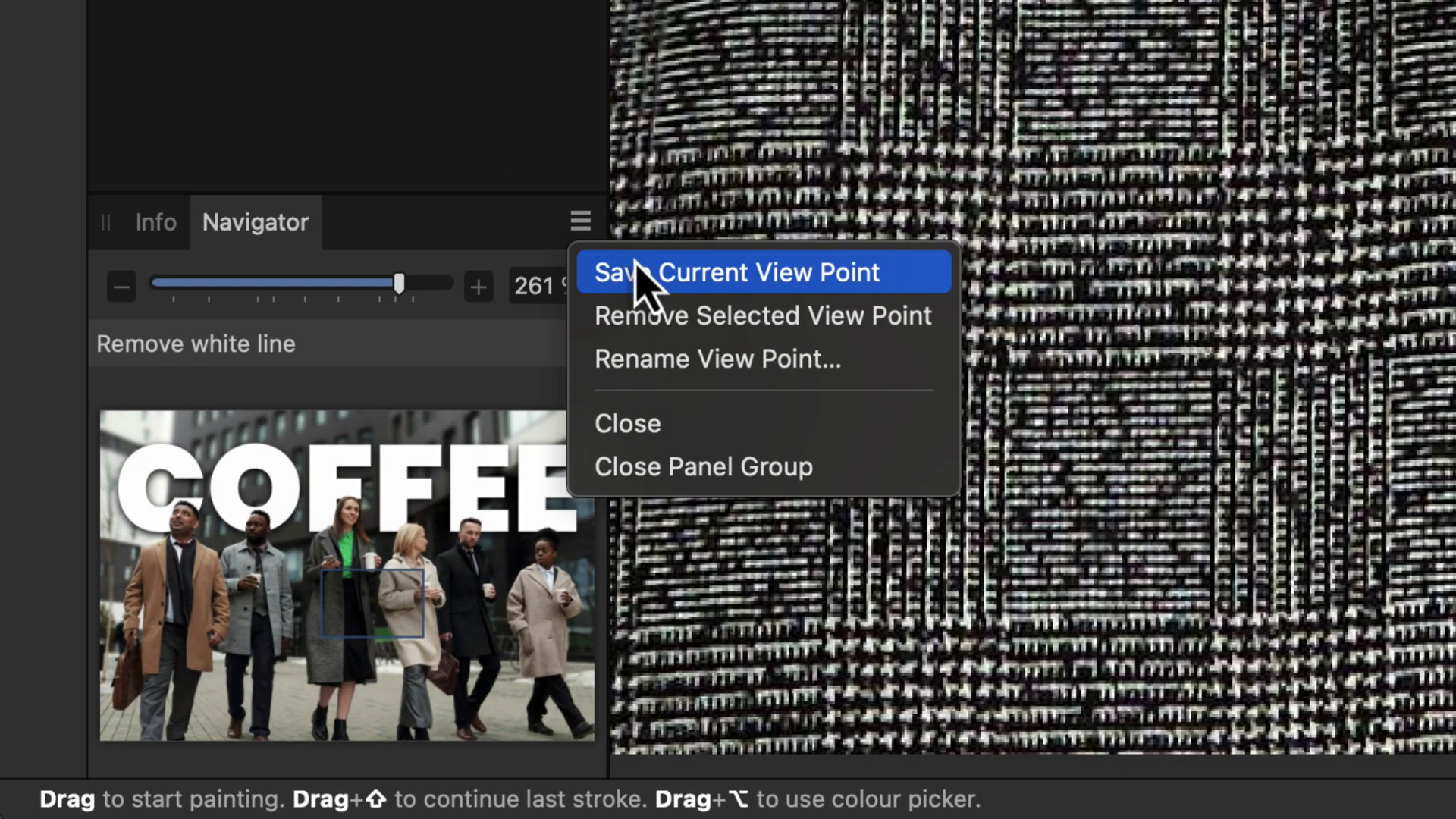
left_click(672, 320)
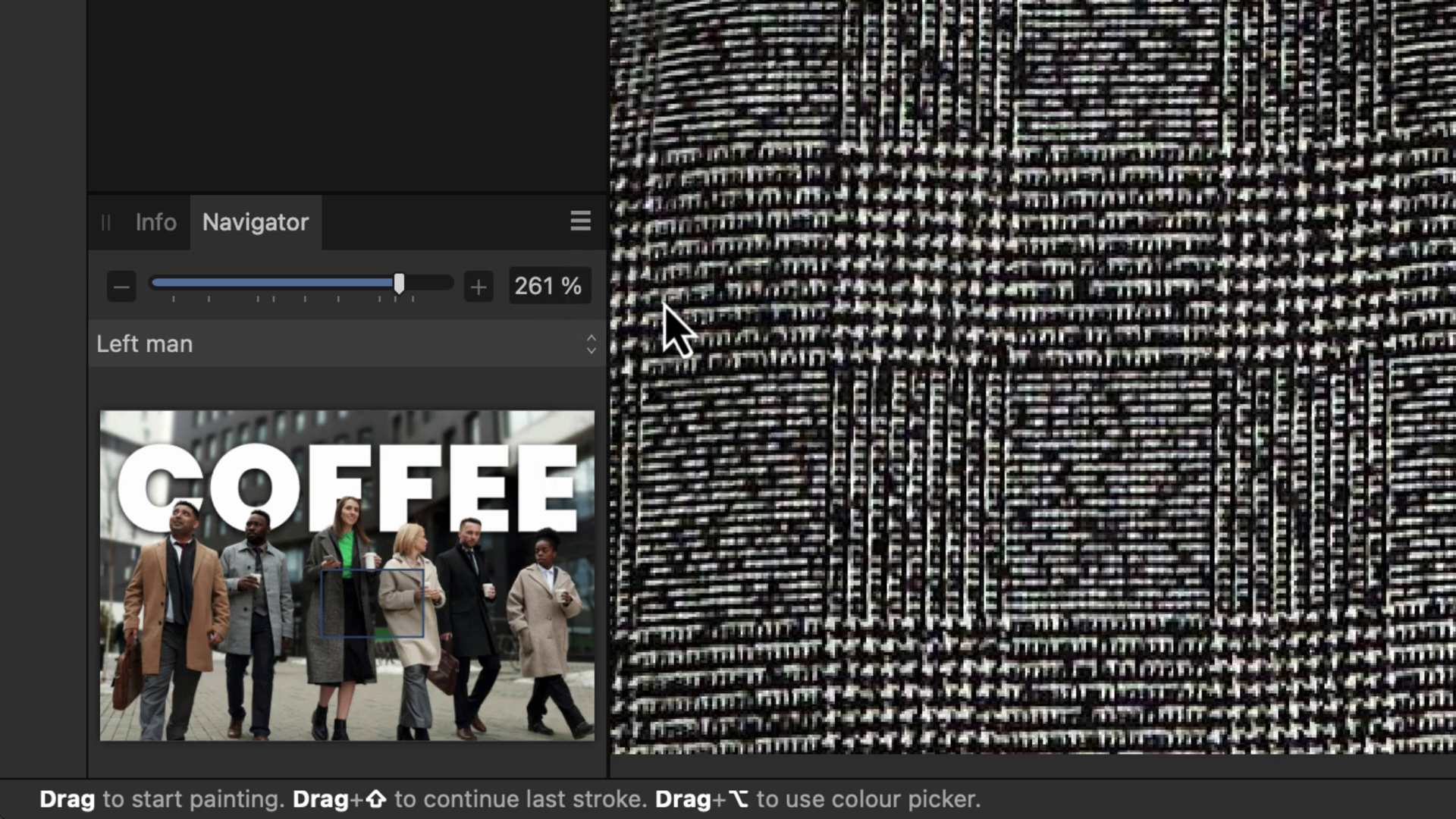
left_click(516, 350)
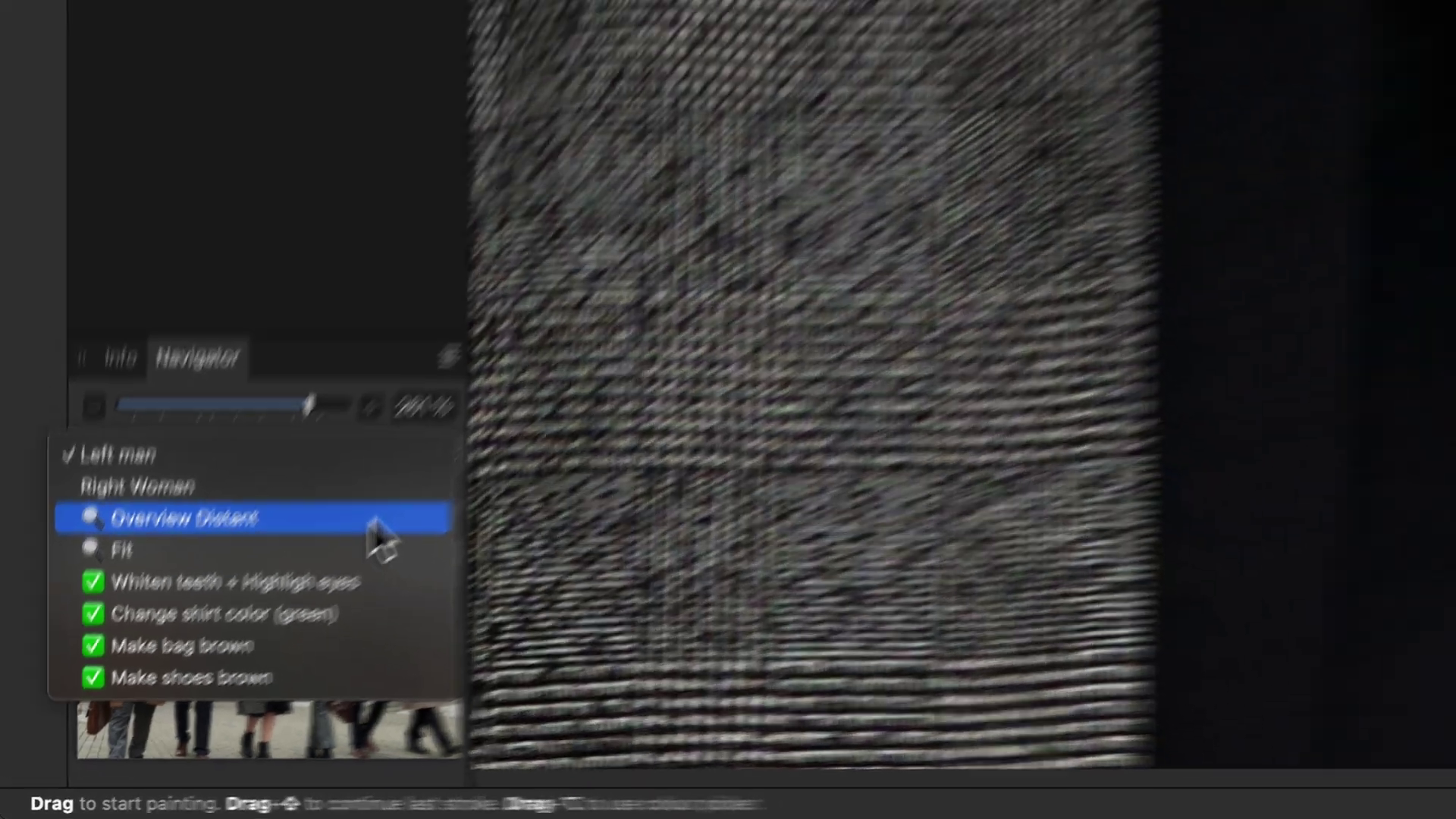
- Jump from the Overview Distant viewpoint to the Fit viewpoint, leaving the viewpoint options unchanged
left_click(481, 434)
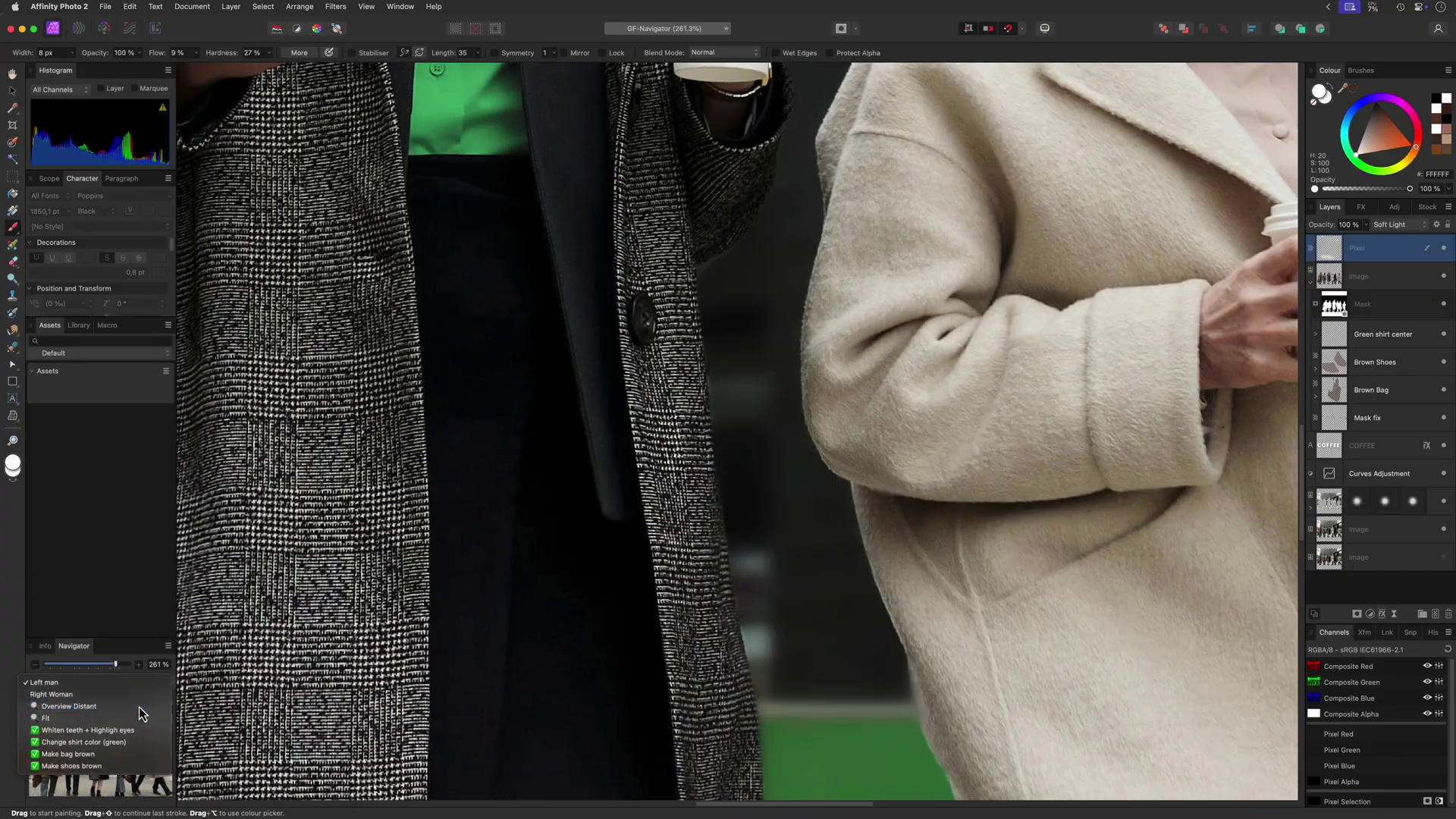
left_click(136, 683)
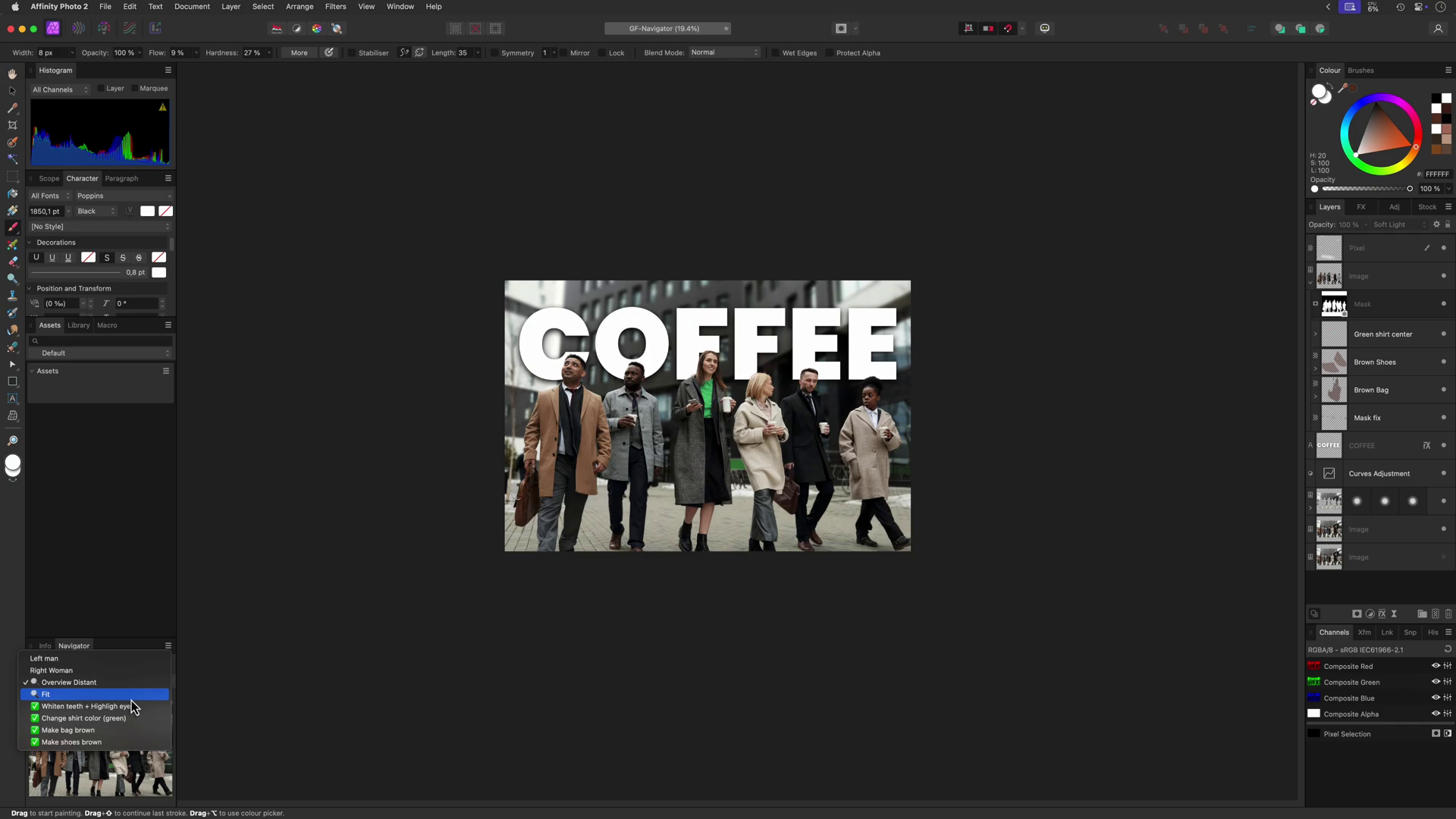
left_click(129, 695)
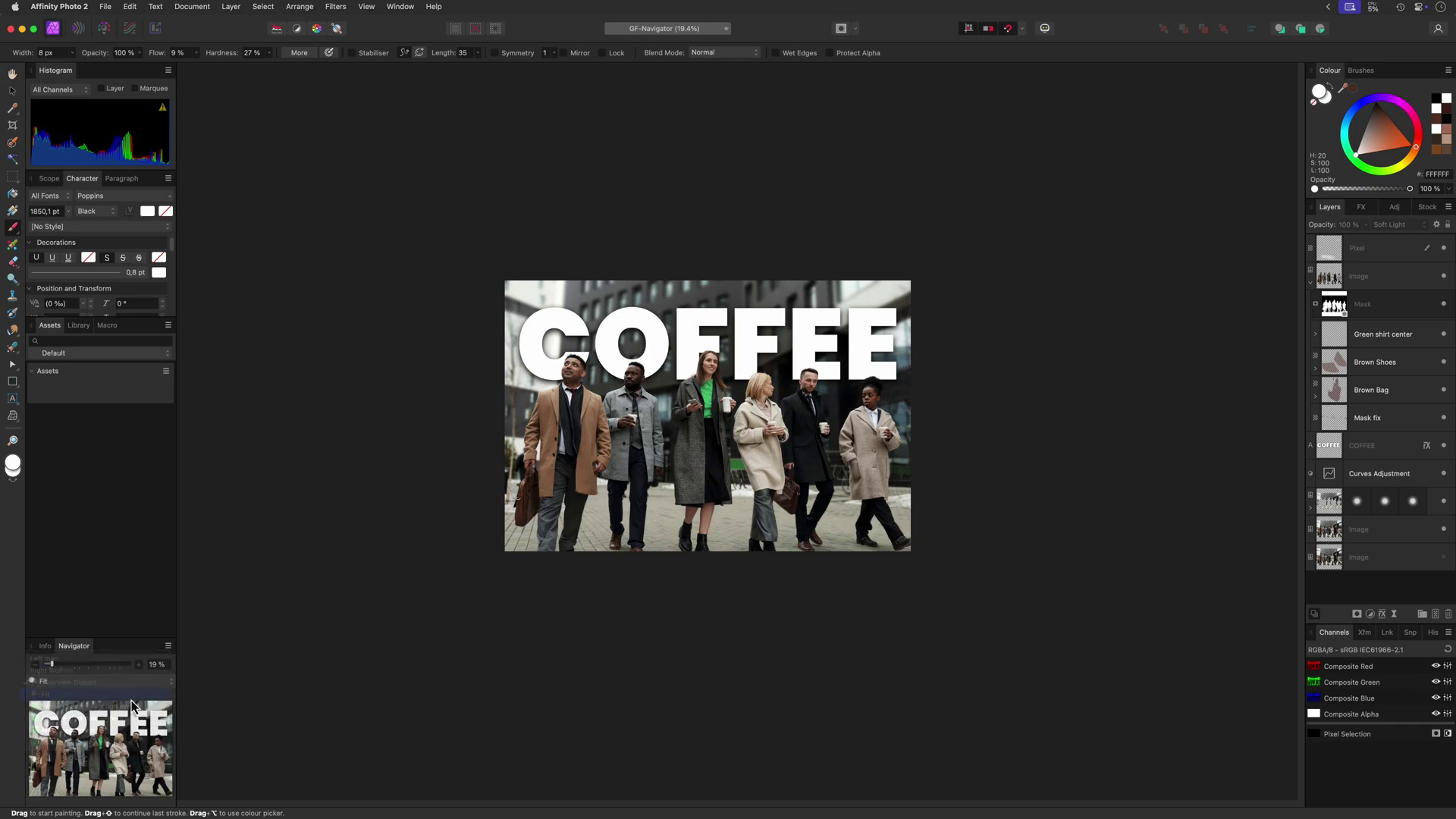
left_click(128, 691)
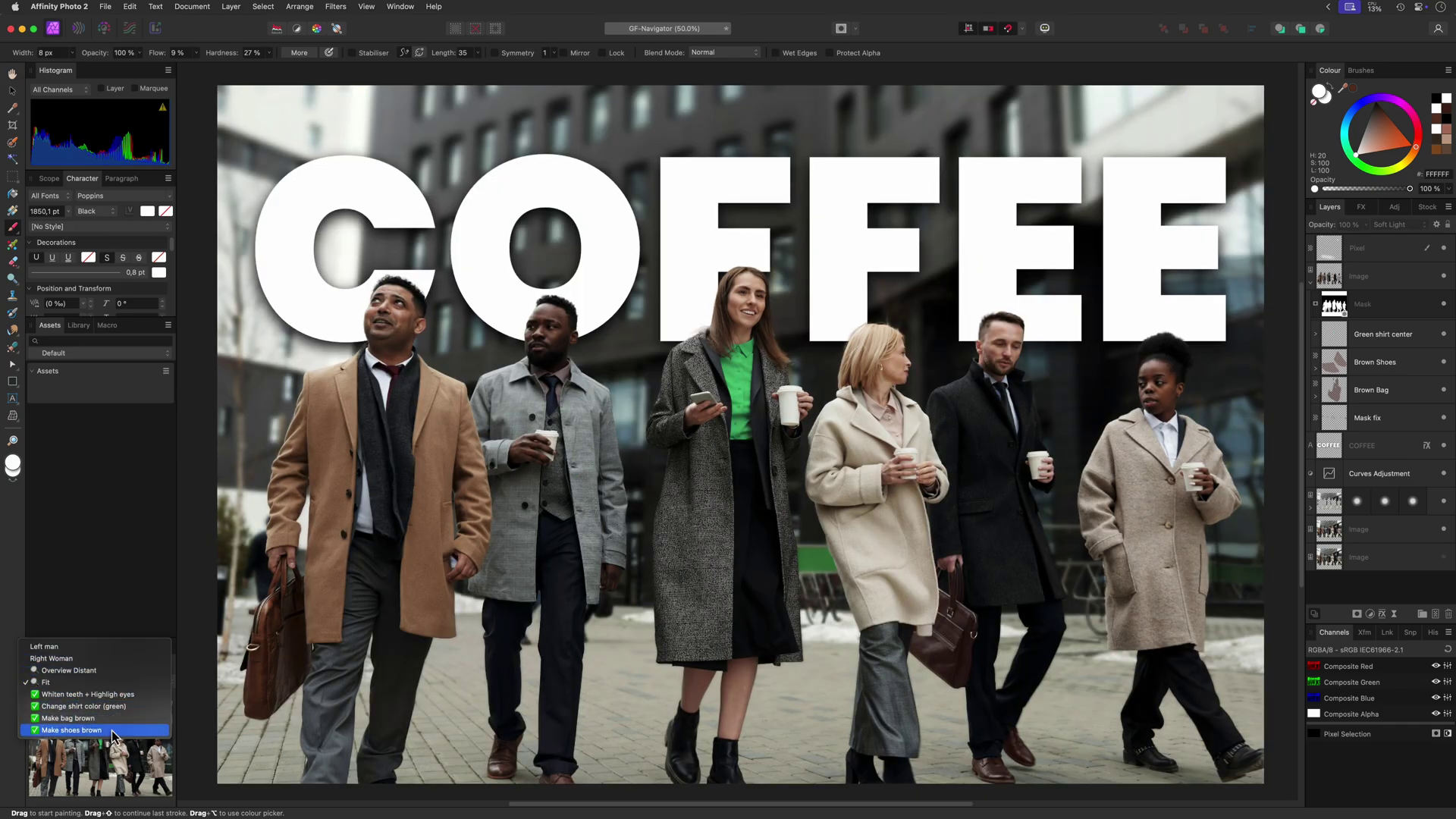
key("Escape")
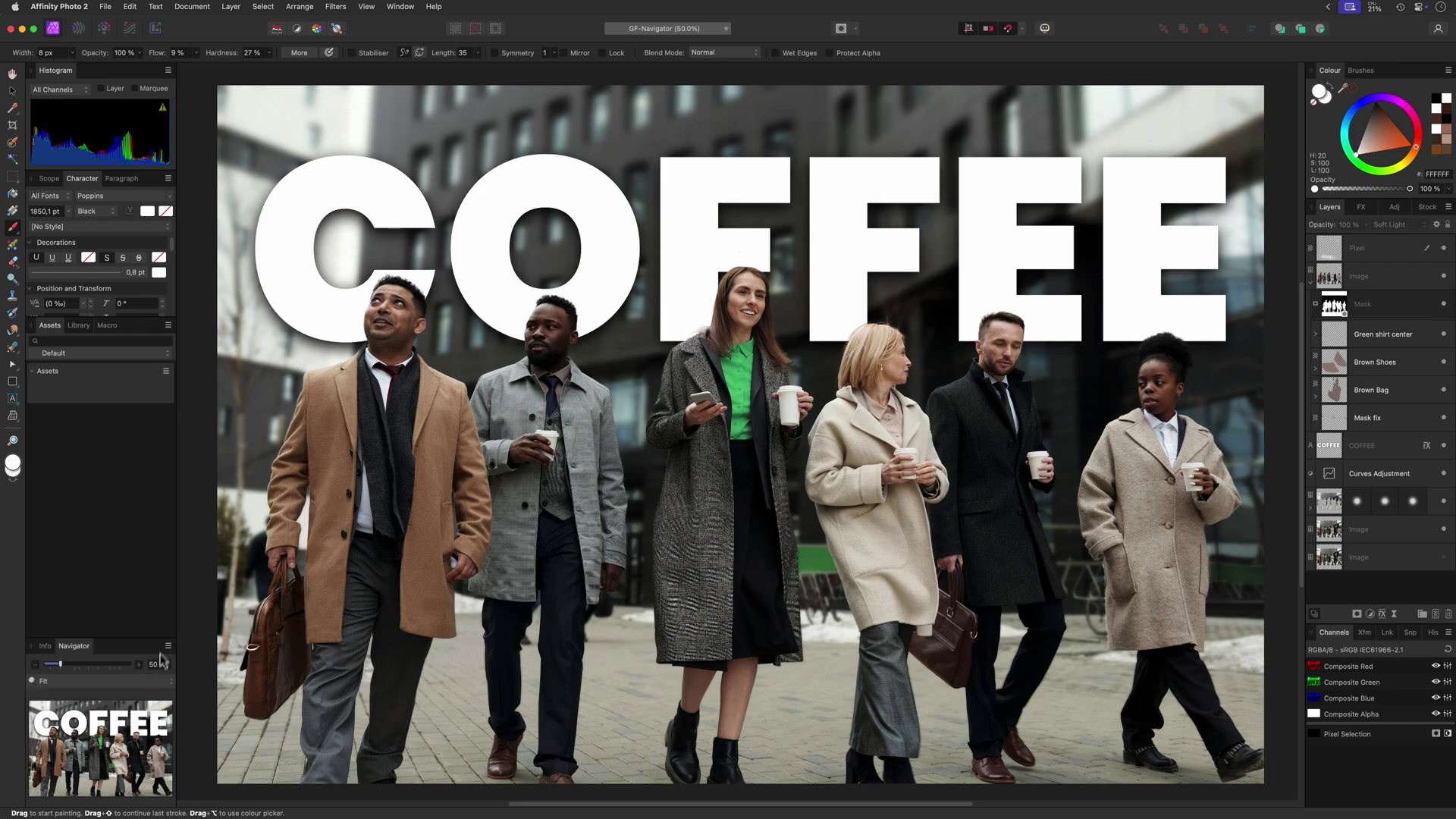
left_click(168, 647)
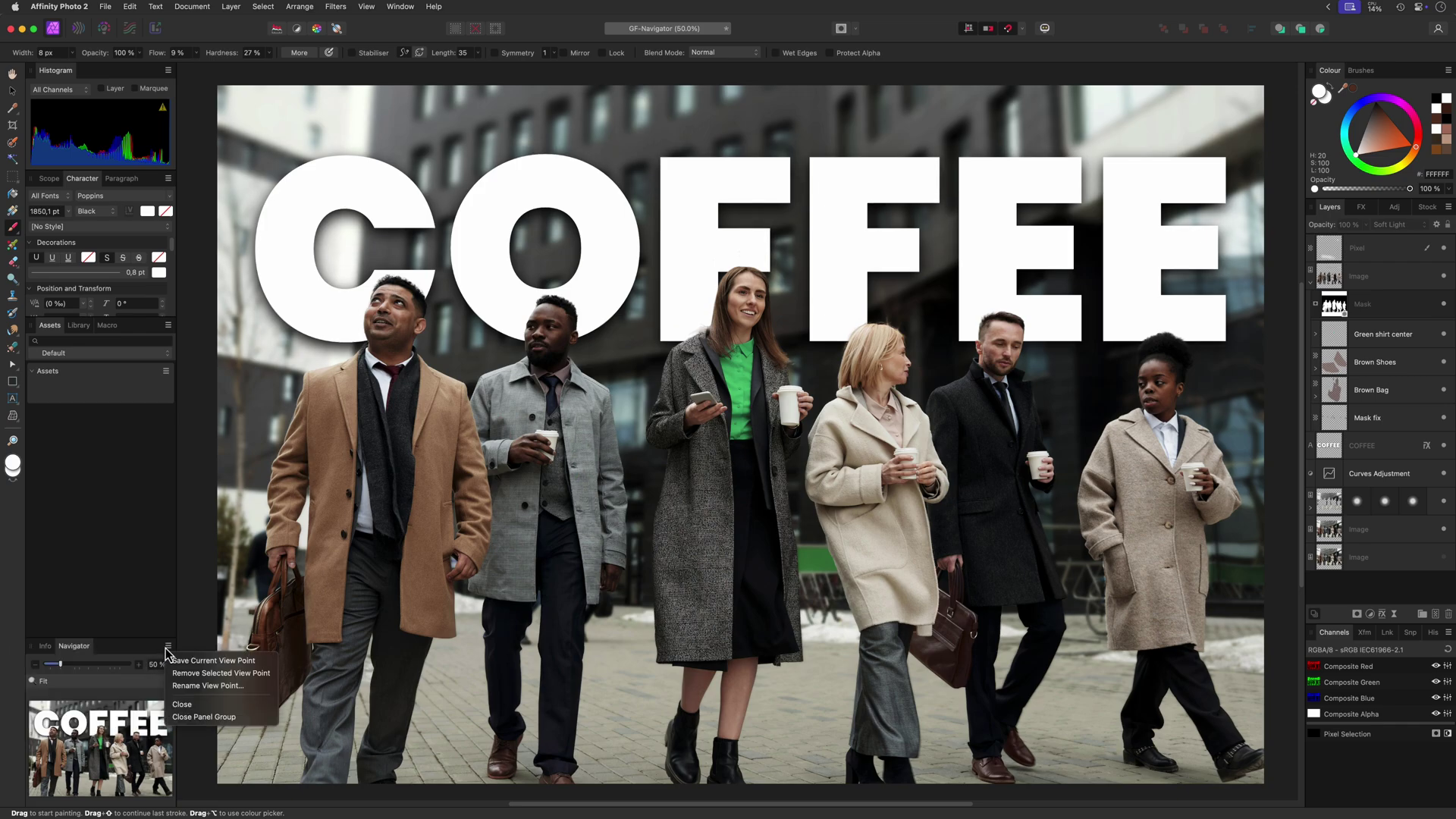
key("Escape")
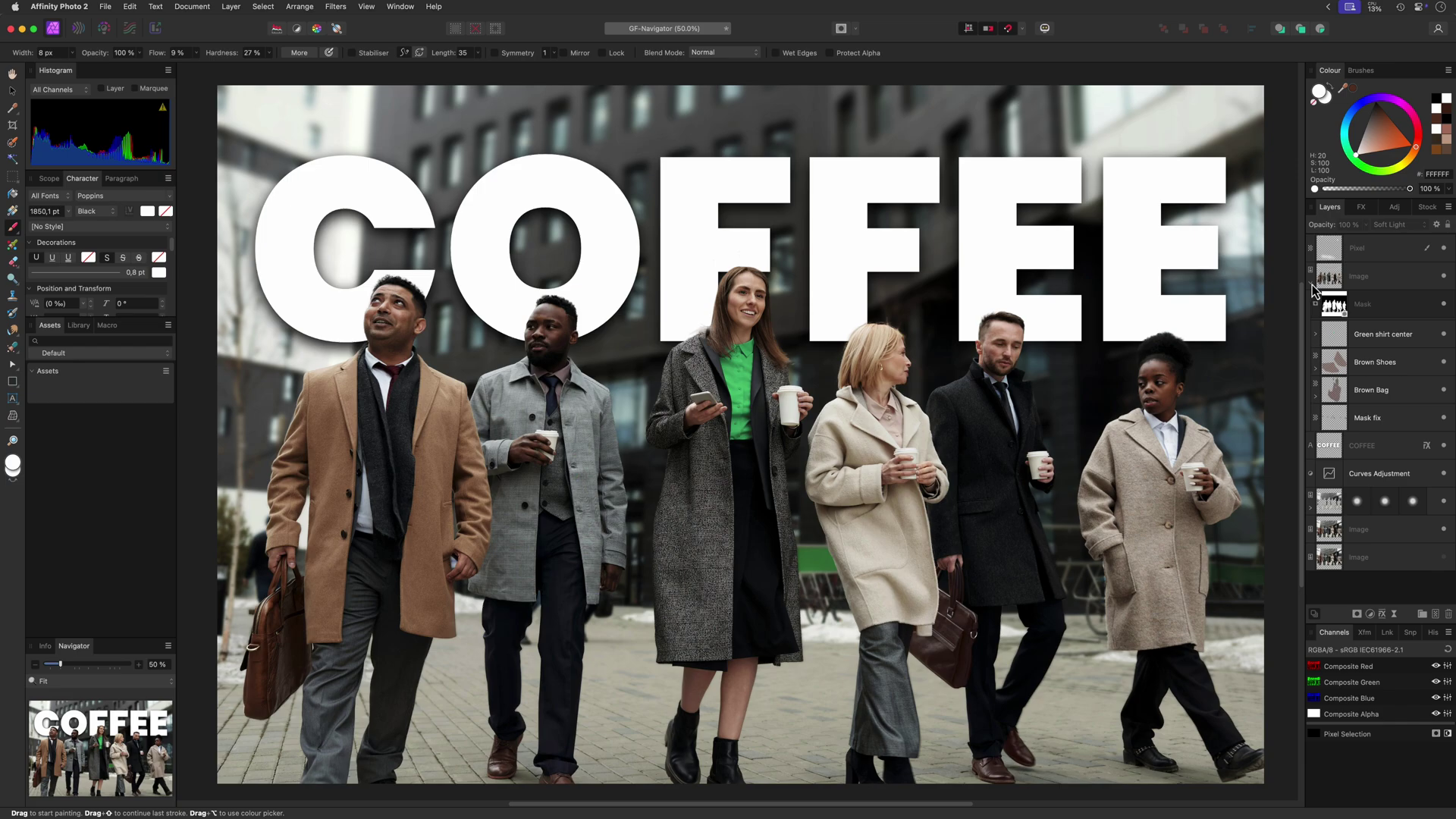
- Select the Pixel layer through the group layers and toggle them hidden, shown, then hidden
left_click(1312, 284)
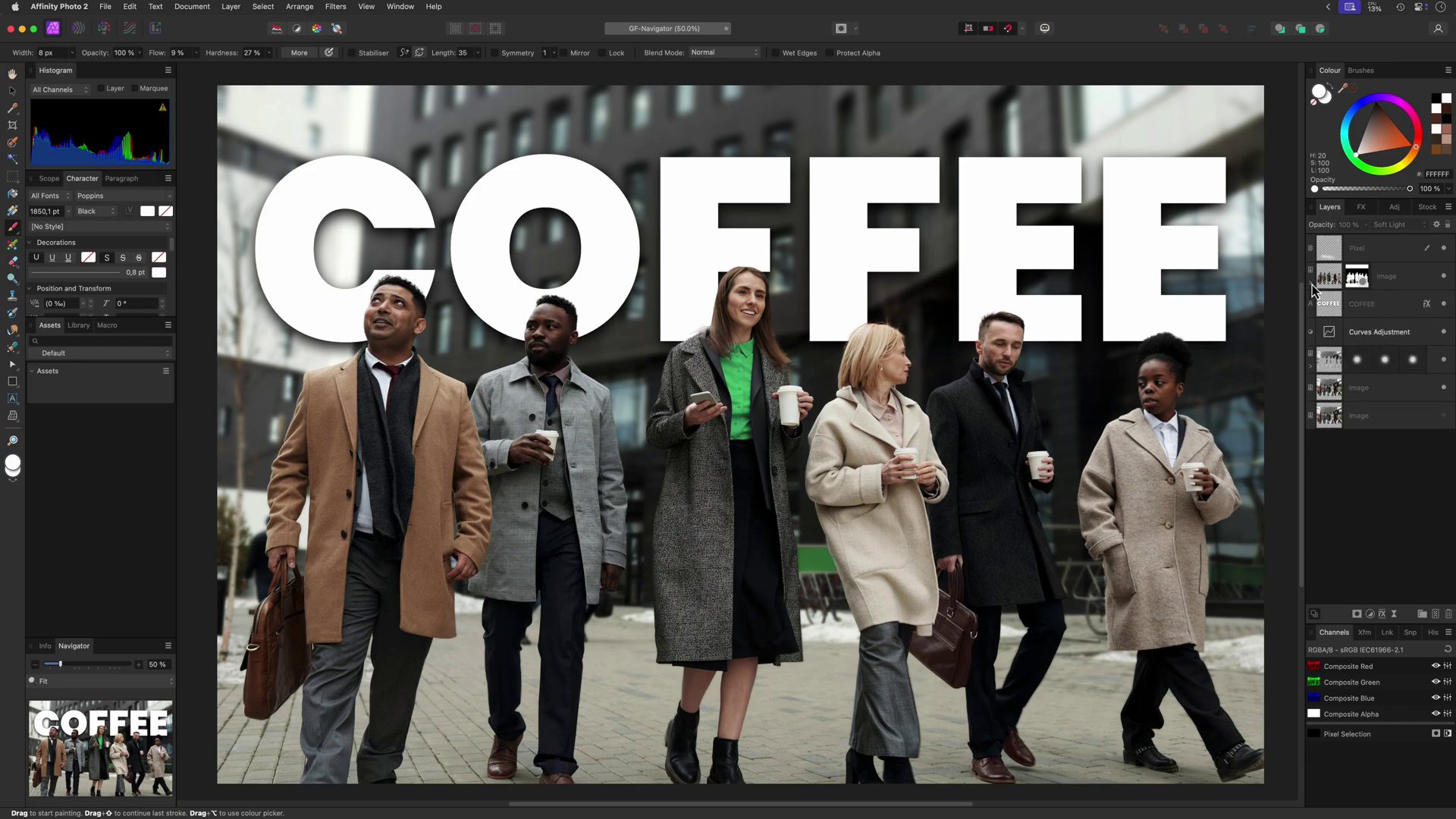
left_click(1392, 251)
left_click(1341, 367, "shift")
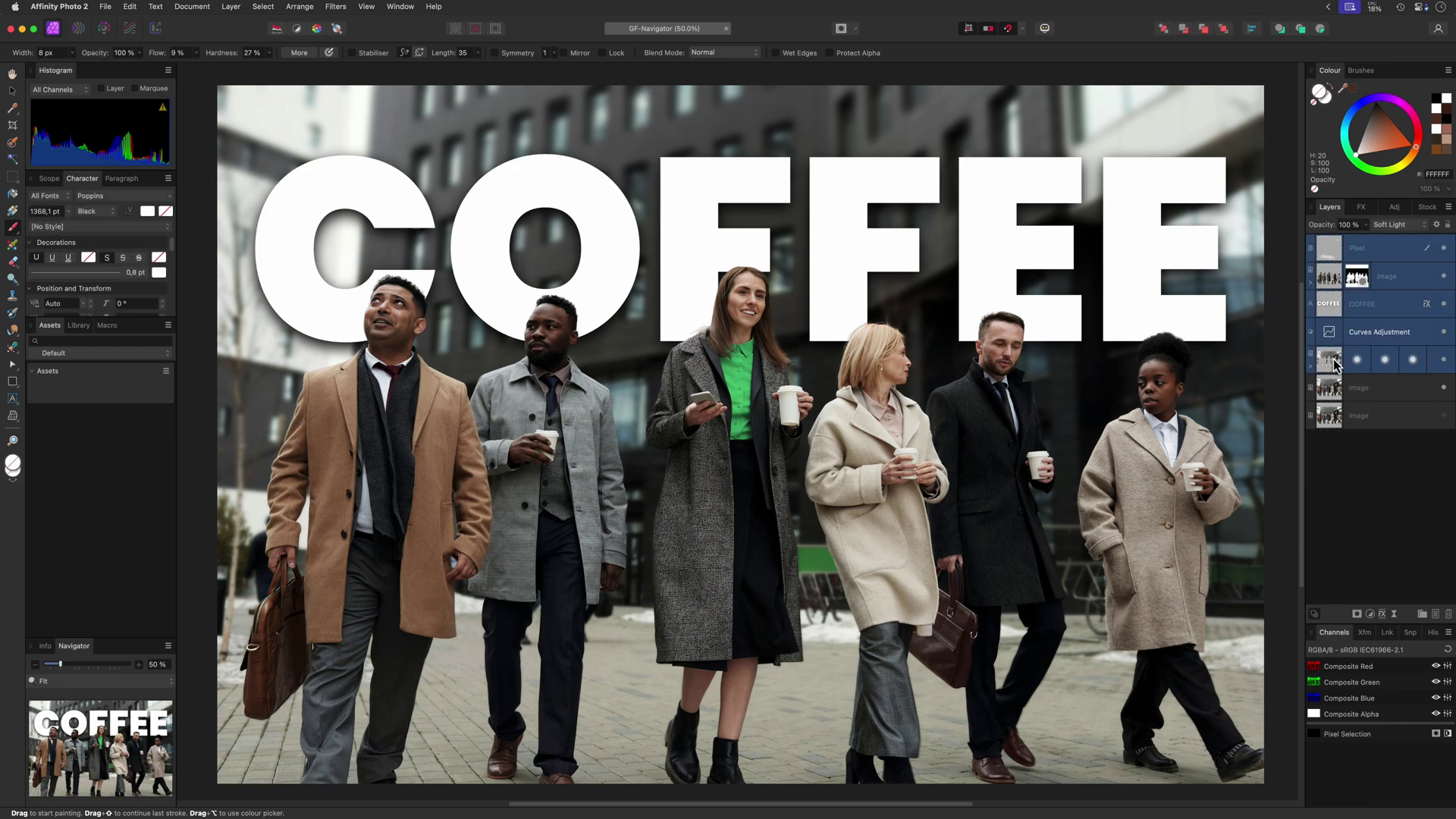
left_click(1442, 361)
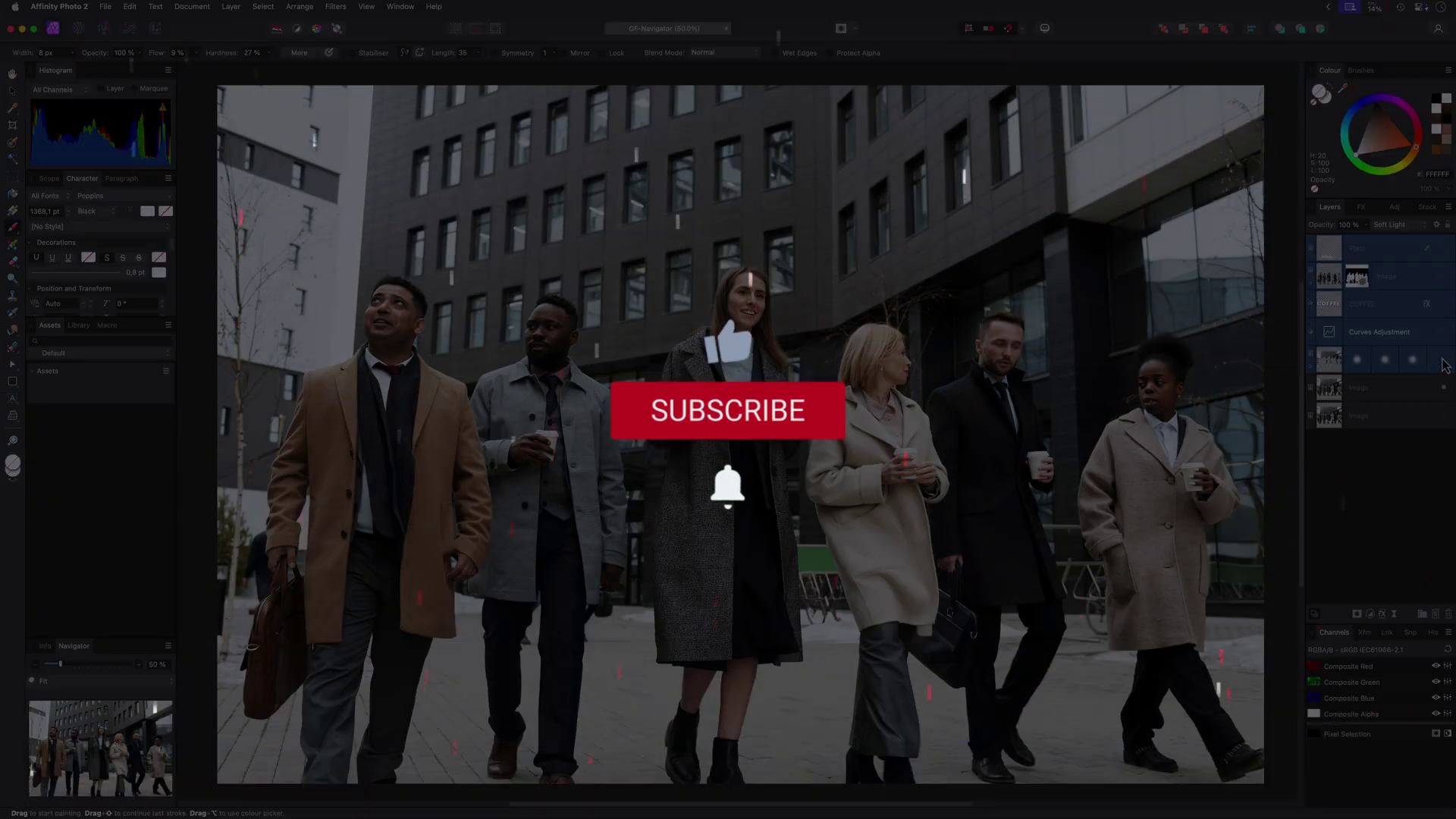
left_click(1442, 364)
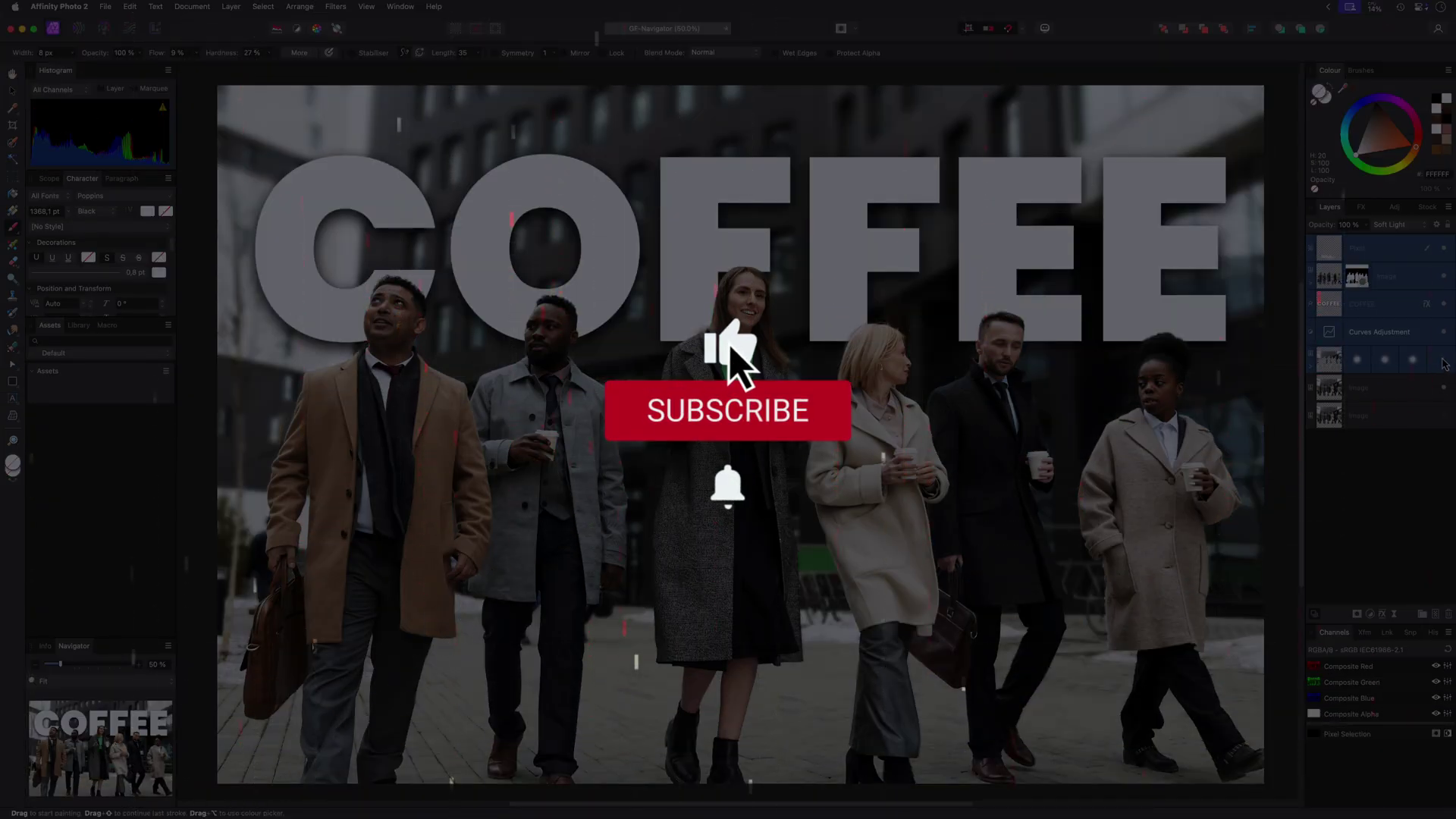
left_click(1442, 364)
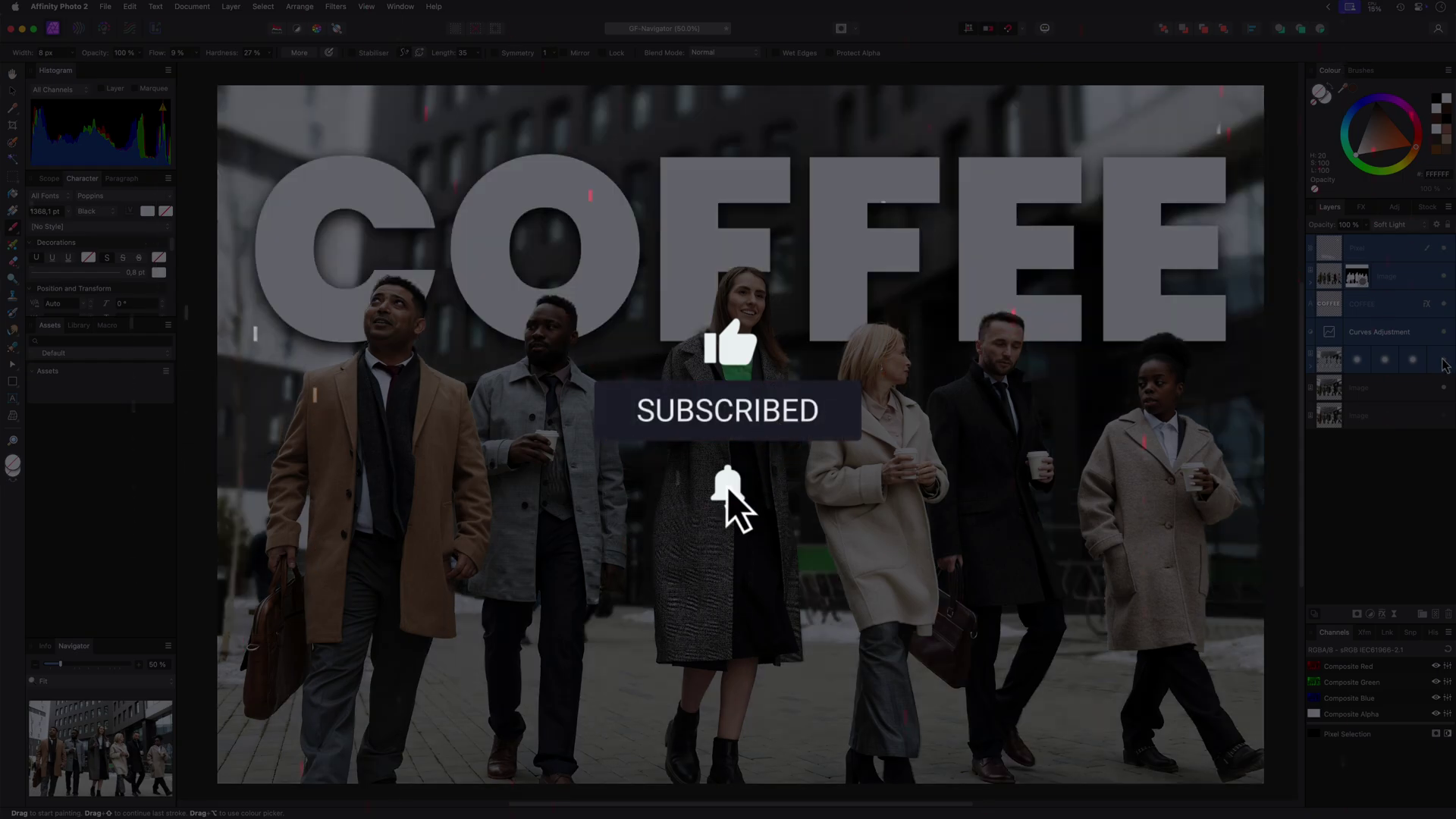